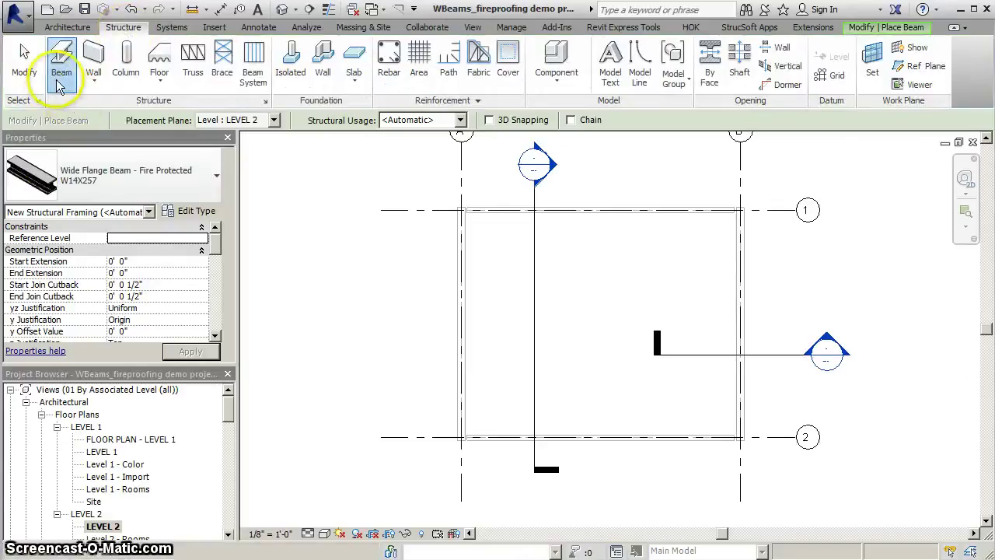
Step: Place a Wide Flange Beam - Fire Protected W14X257 on LEVEL 2 from grid A to grid B, about 14' 3" from grid 1
left_click(60, 88)
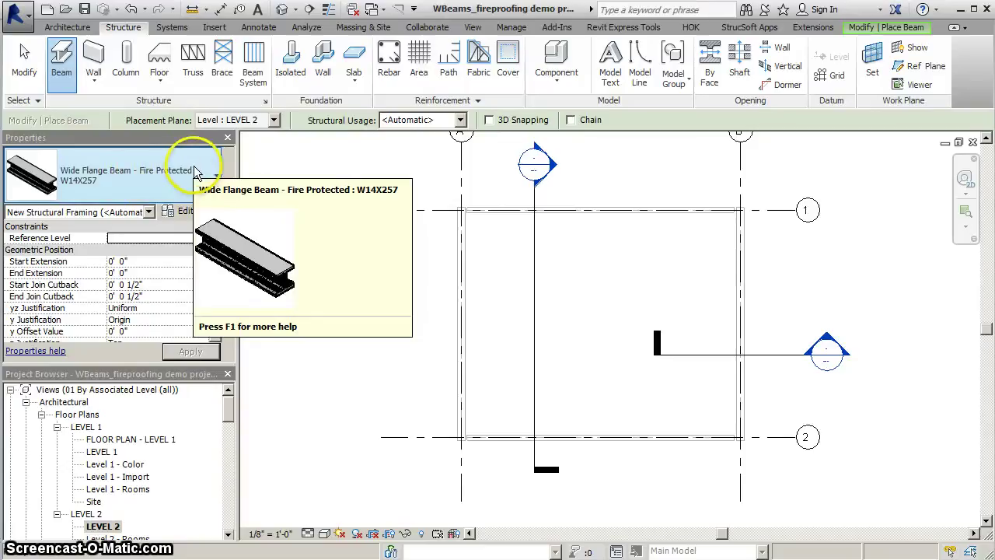
left_click(128, 185)
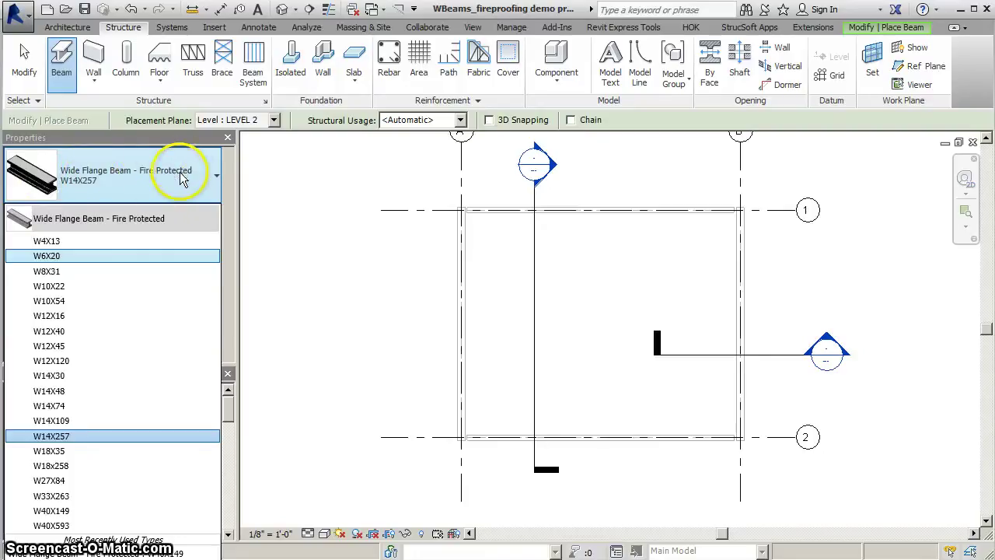
left_click(117, 189)
middle_click_drag(418, 347, 404, 351)
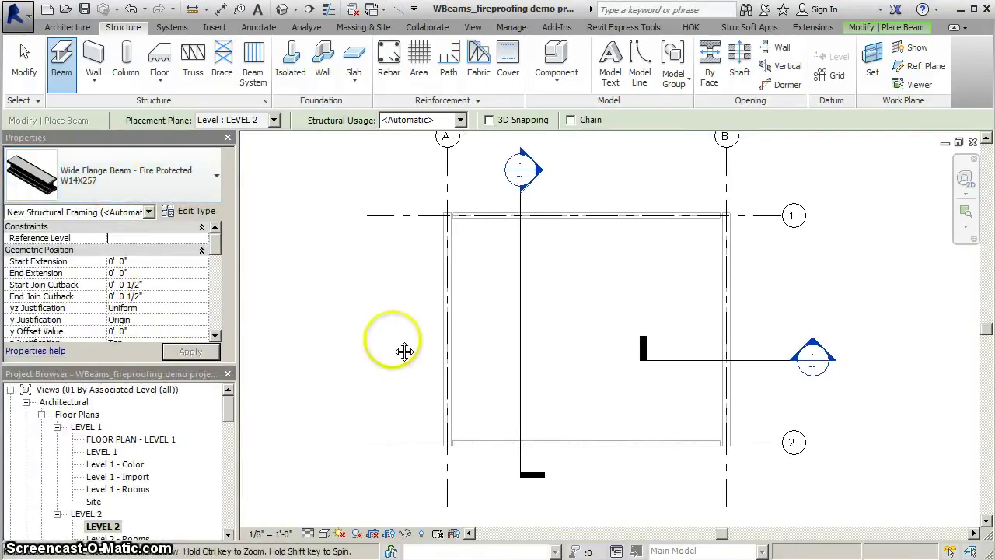
left_click(447, 328)
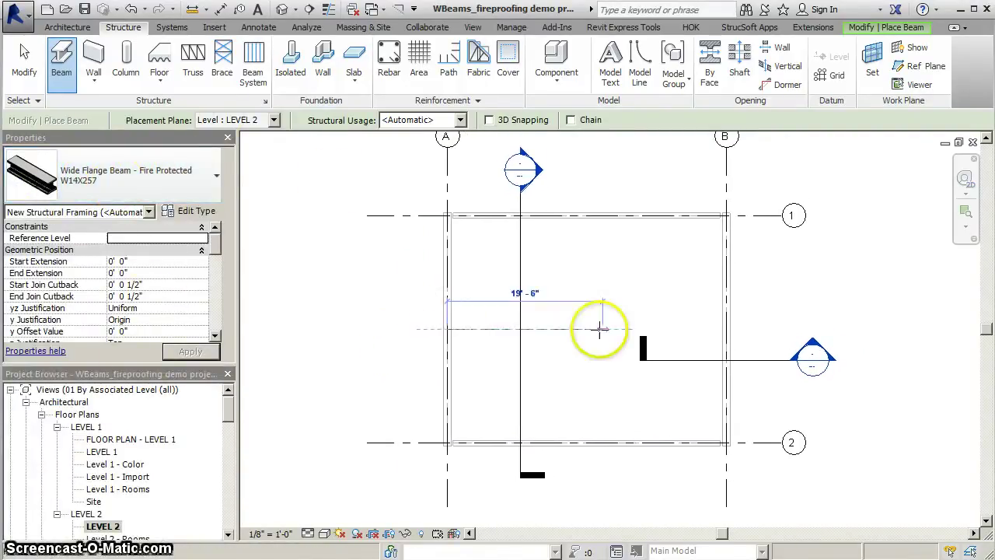
left_click(725, 328)
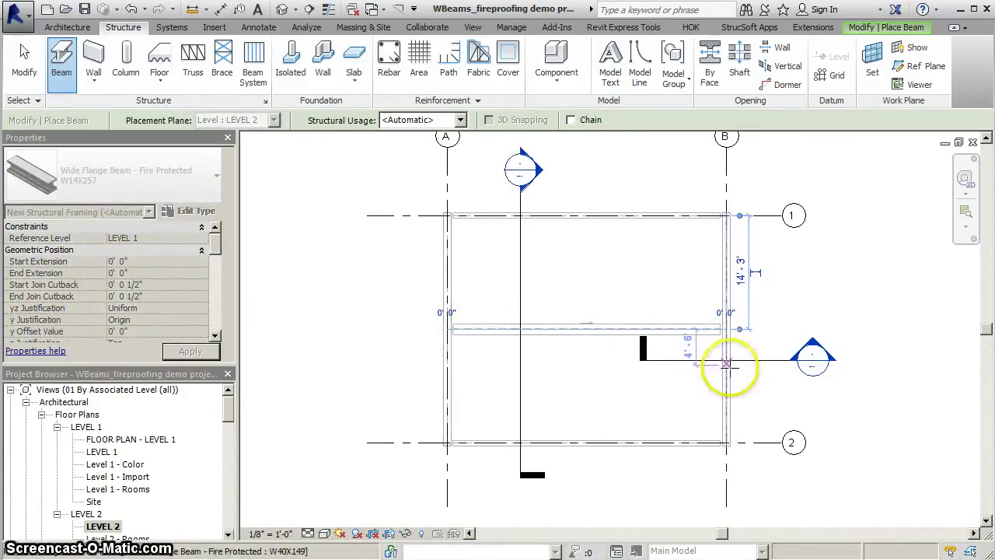
scroll(614, 352, "up", 2)
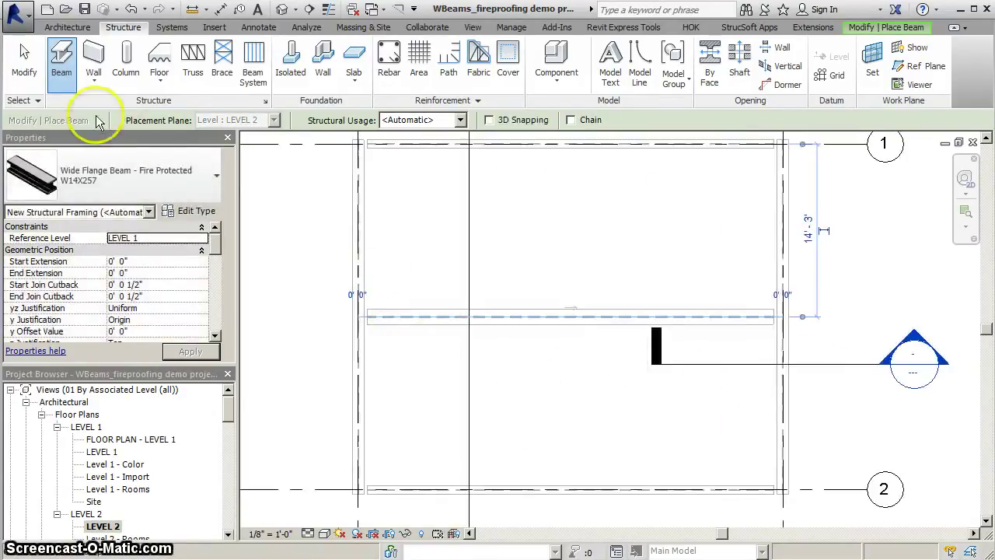
left_click(26, 66)
Step: Switch to the 3D view and examine the joints between the beams and the end profile of the W40X149 girder
middle_click_drag(394, 386, 386, 399)
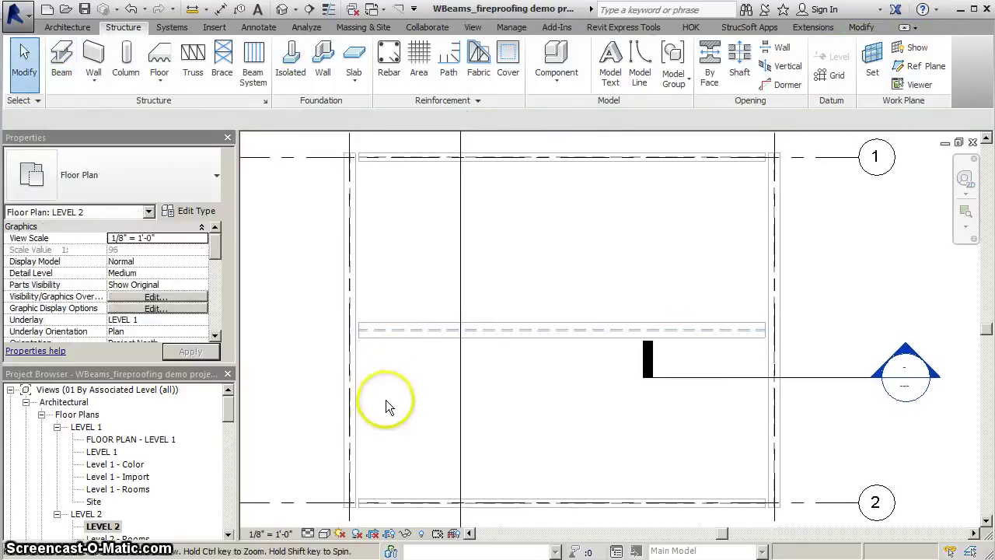
key("ctrl+Tab")
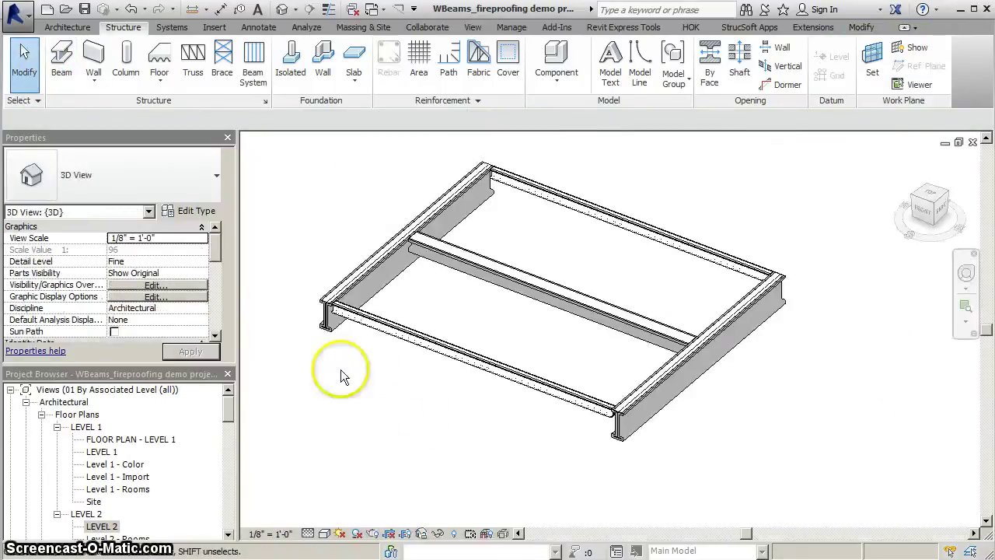
middle_click_drag(408, 377, 345, 288, "shift")
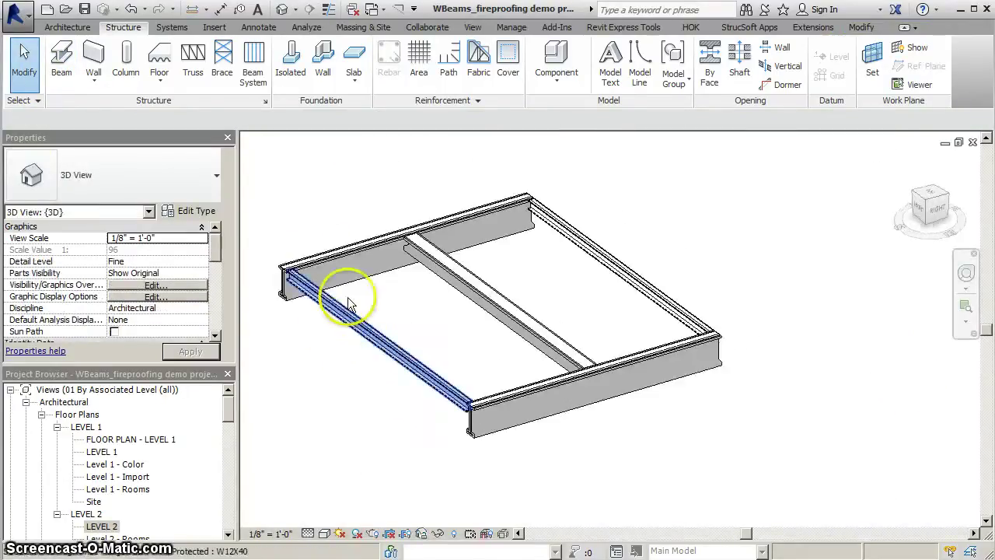
scroll(433, 266, "up", 5)
scroll(480, 324, "up", 2)
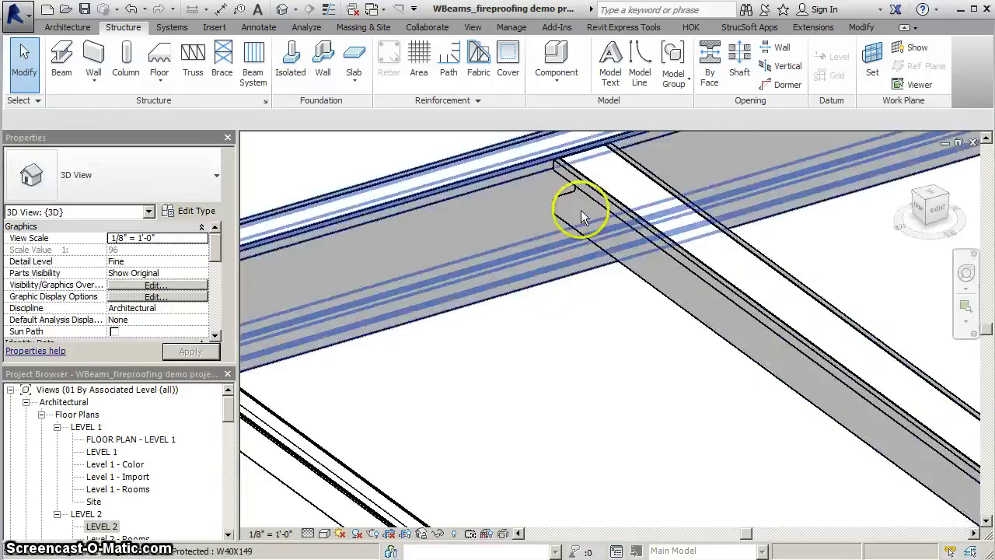
middle_click_drag(484, 304, 821, 268)
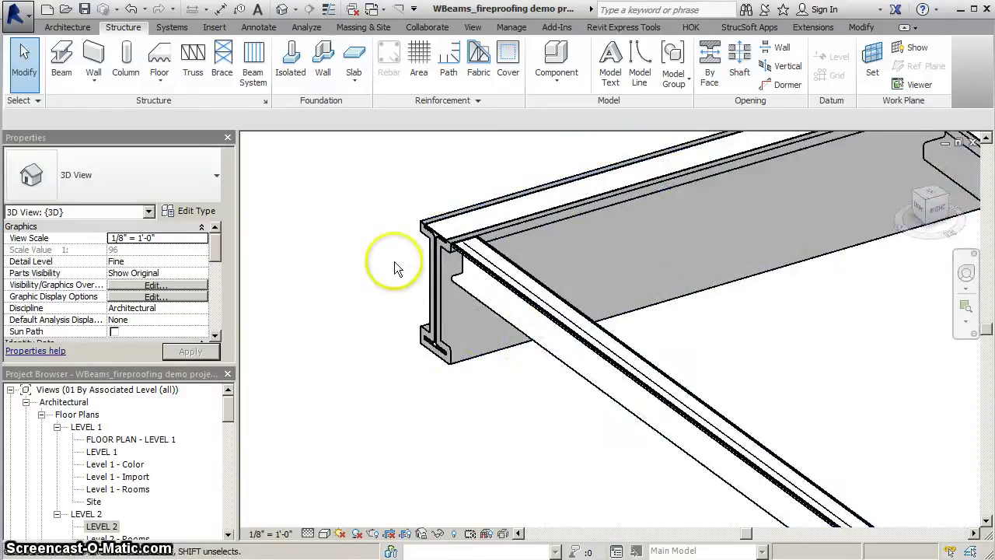
scroll(392, 250, "up", 3)
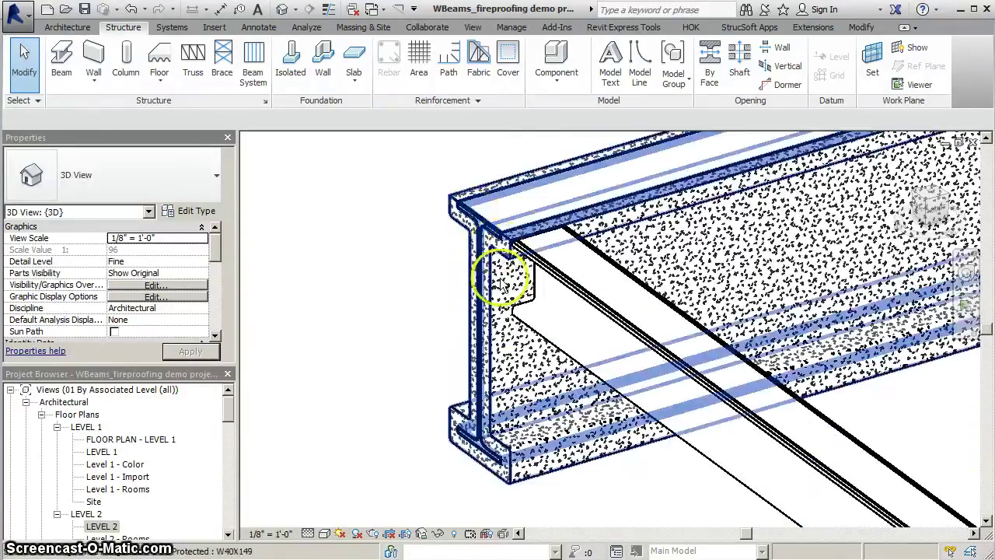
middle_click_drag(503, 282, 355, 329, "shift")
Step: Turn off the Fireproofing option in the type properties of the W40X149 girder and apply it
left_click(350, 276)
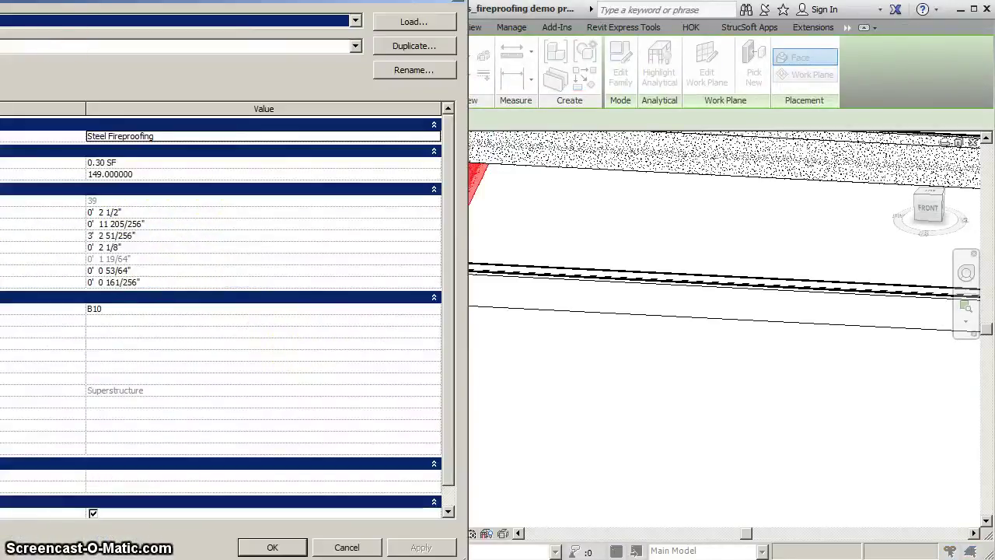
left_click_drag(75, 2, 428, 30)
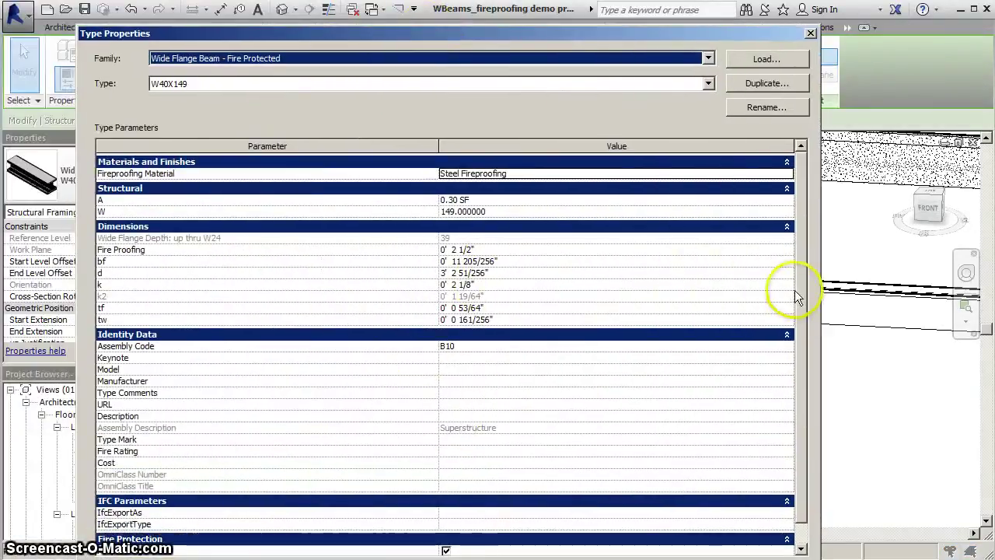
left_click_drag(801, 346, 800, 558)
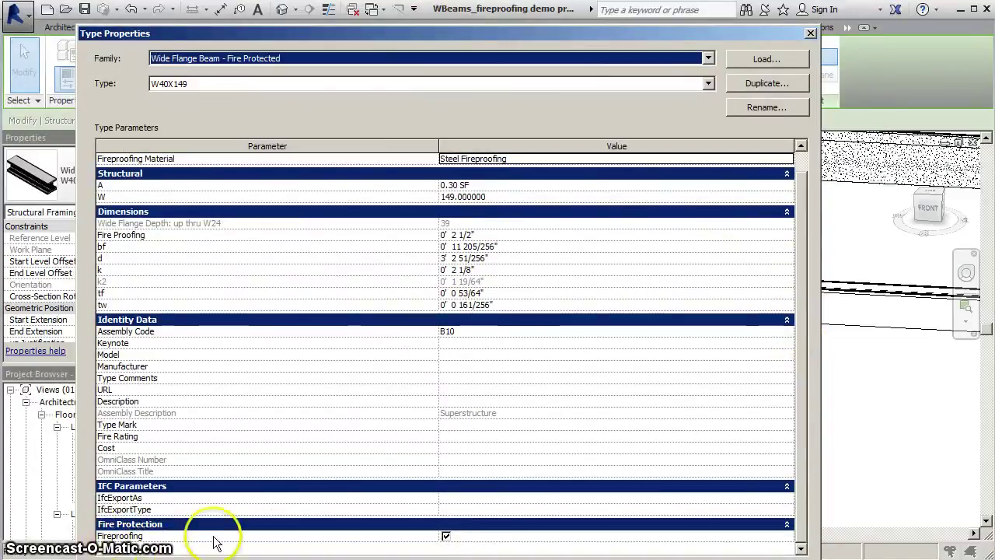
left_click(446, 536)
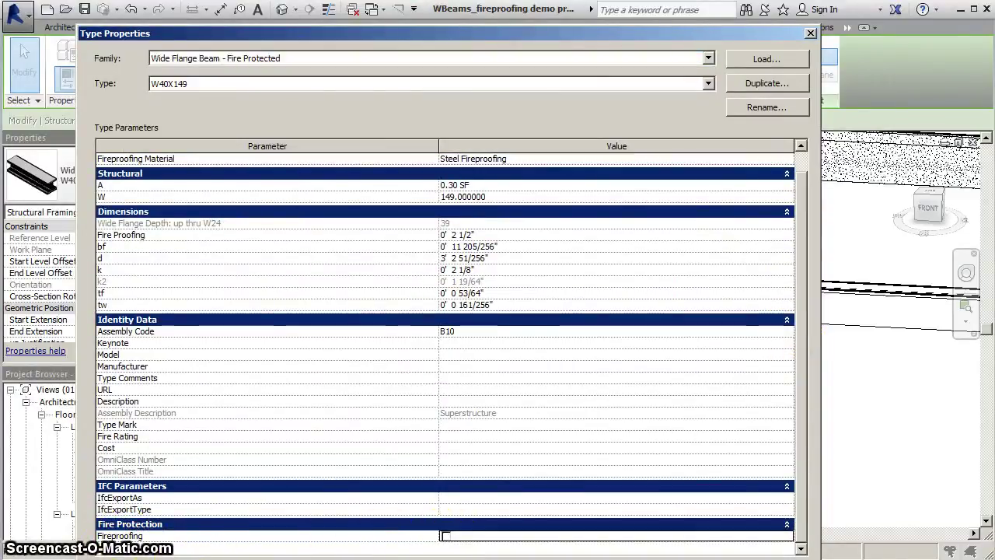
key("Return")
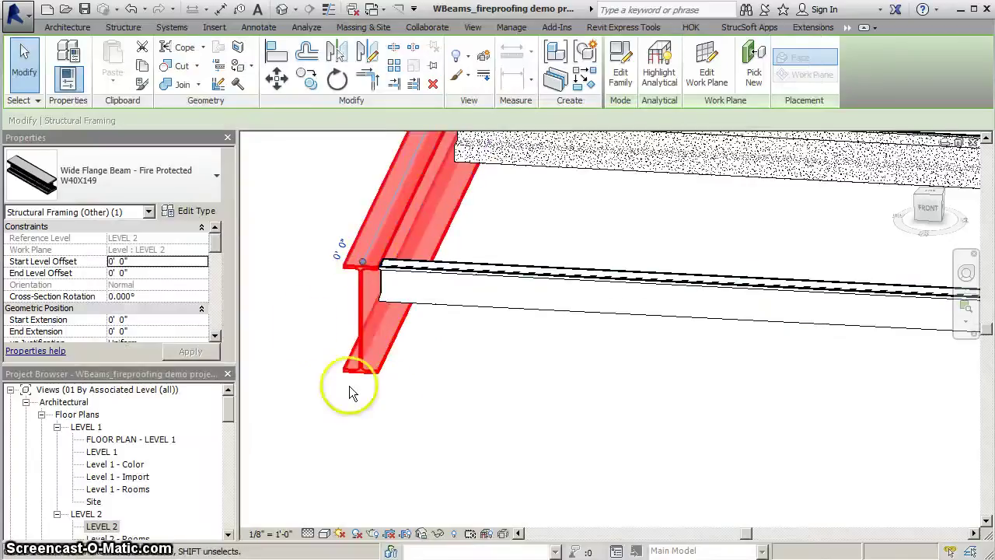
scroll(507, 351, "down", 4)
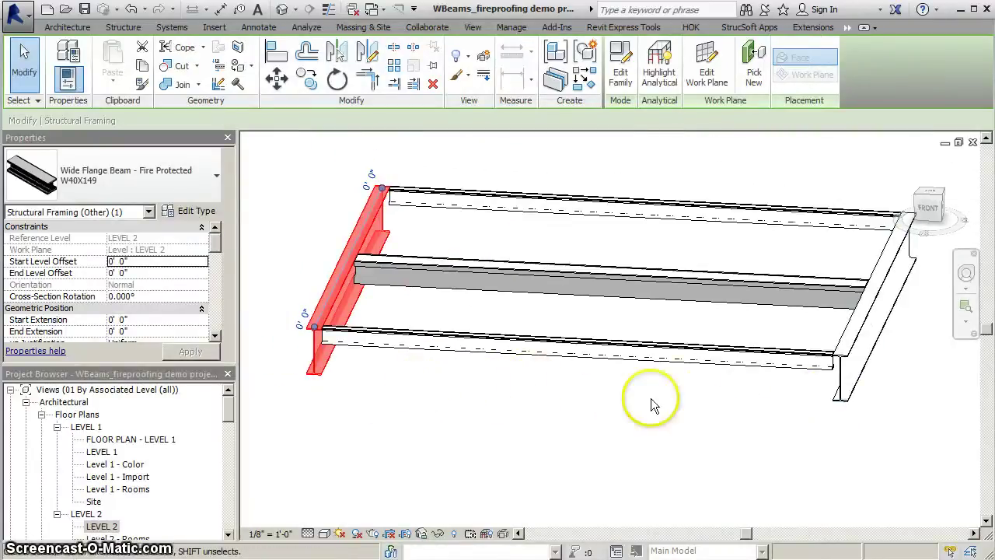
Step: Turn on Fireproofing for the W40X149 beam type and set its Fire Proofing thickness to 4"
left_click(190, 211)
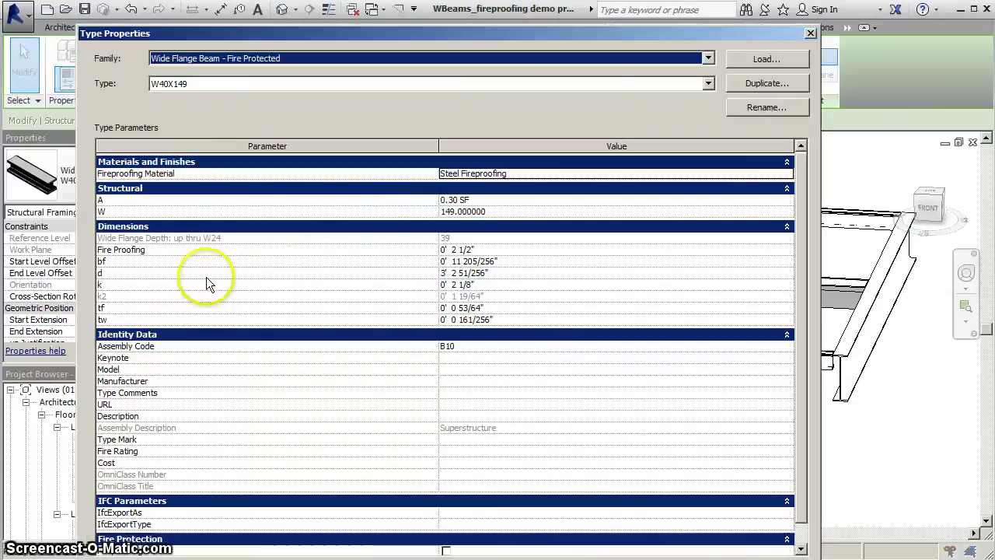
left_click(455, 551)
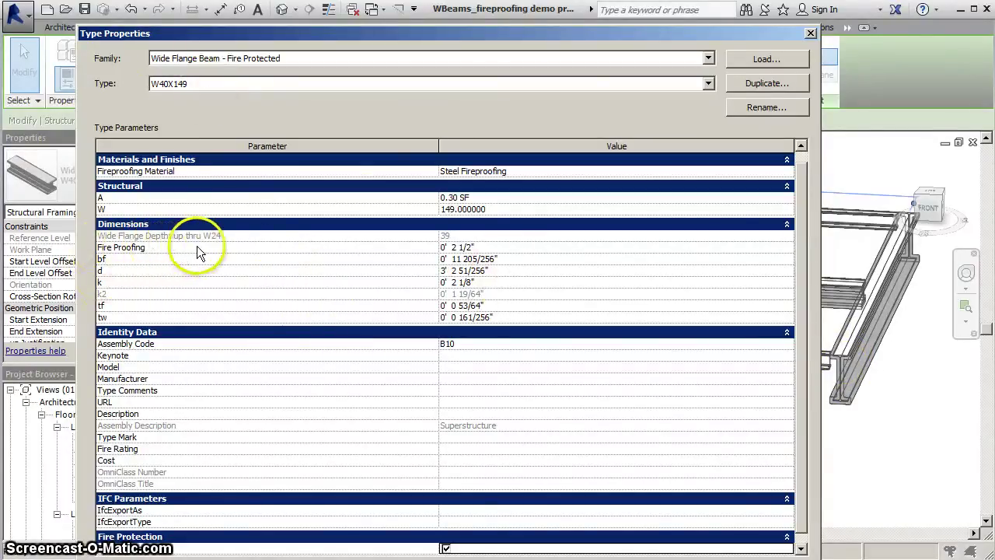
left_click(467, 248)
left_click_drag(452, 248, 515, 288)
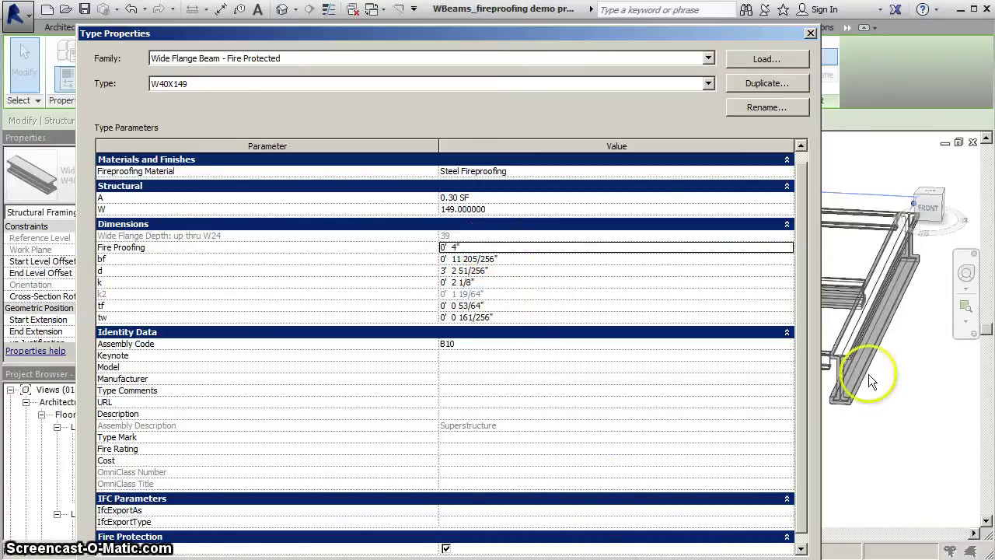
left_click(670, 559)
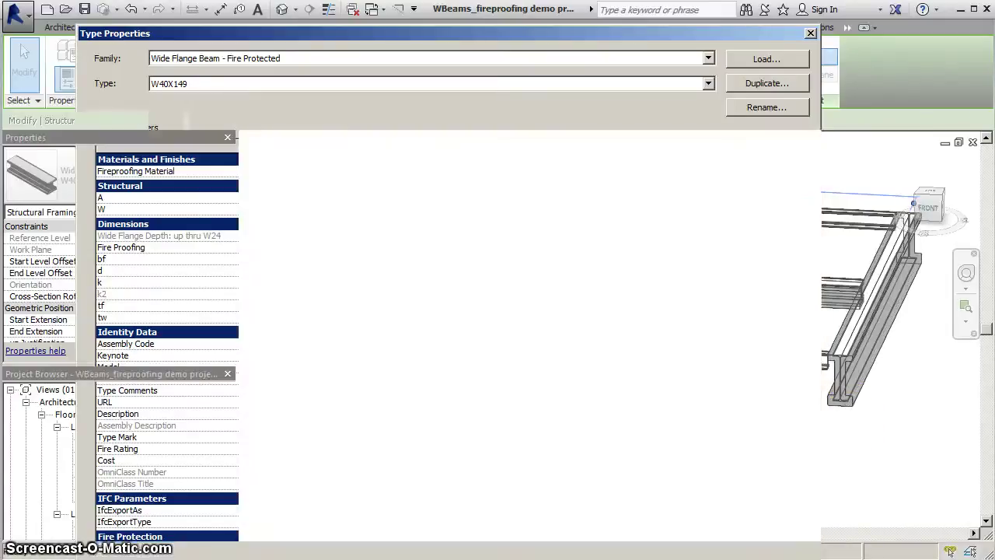
left_click(764, 492)
Step: Set the Fire Proofing thickness of the W40X149 beam type to 1' 0"
scroll(847, 393, "up", 5)
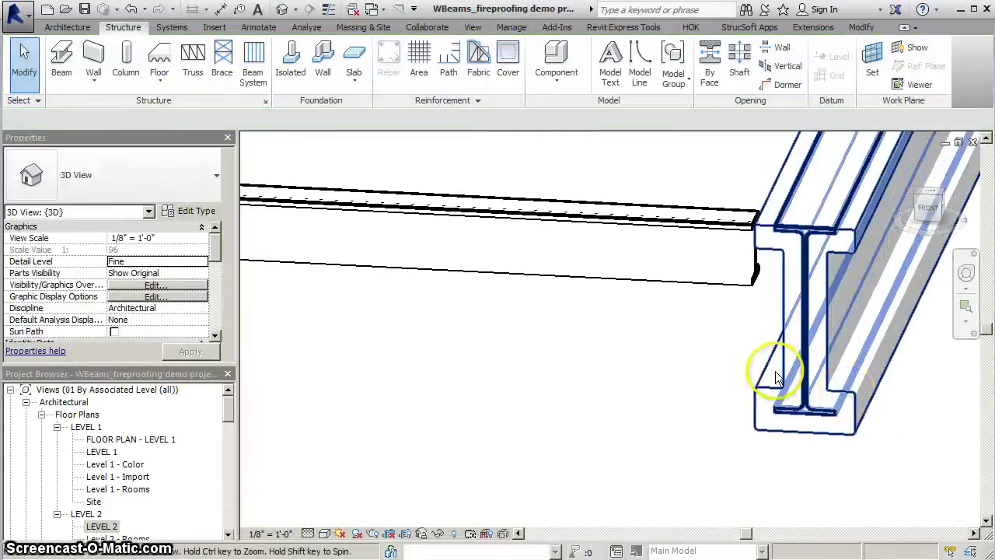
middle_click_drag(778, 379, 589, 404)
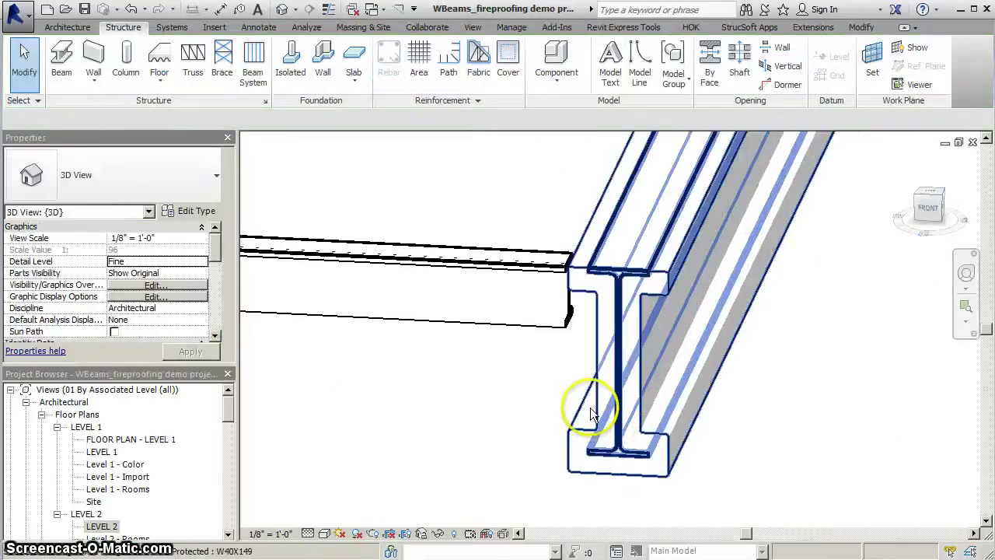
left_click(195, 214)
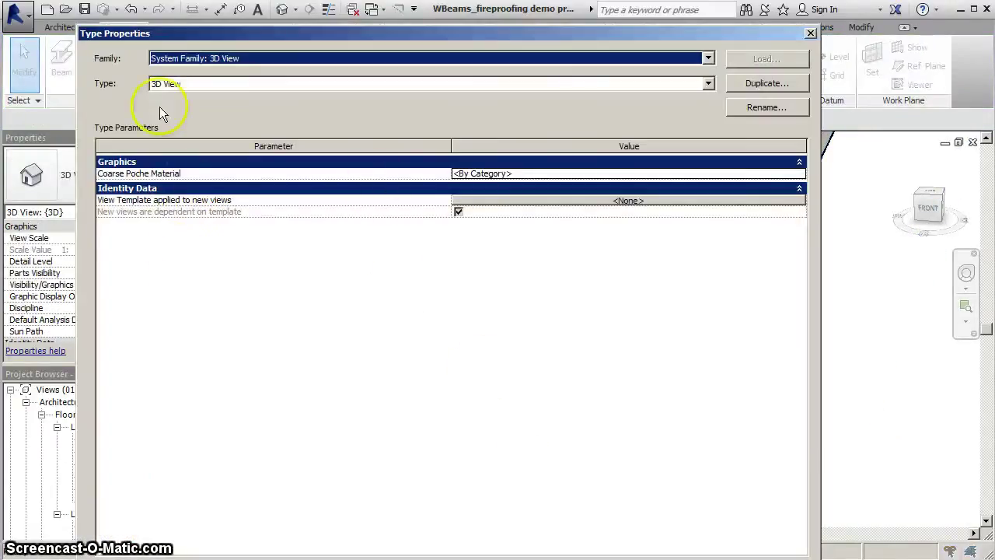
key("Escape")
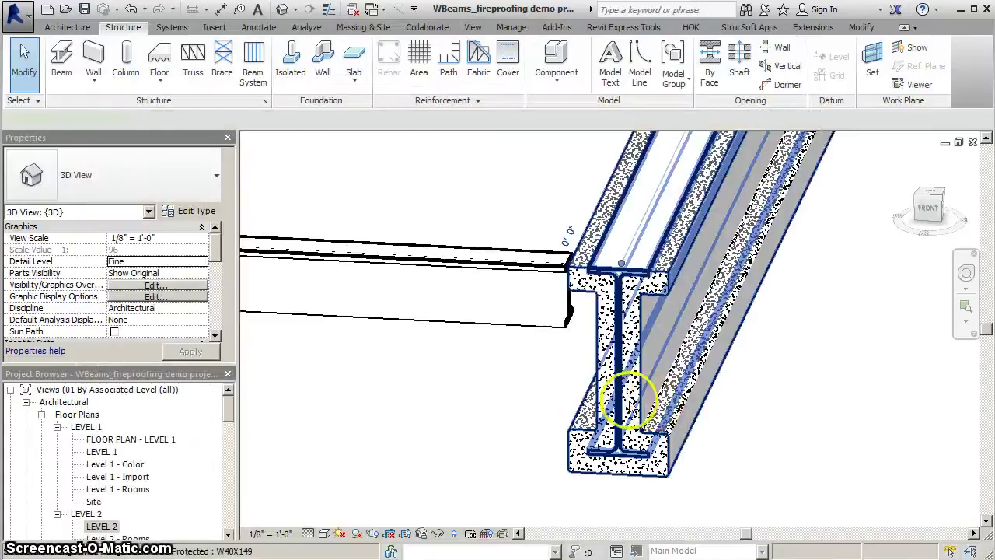
left_click(644, 411)
left_click(396, 304)
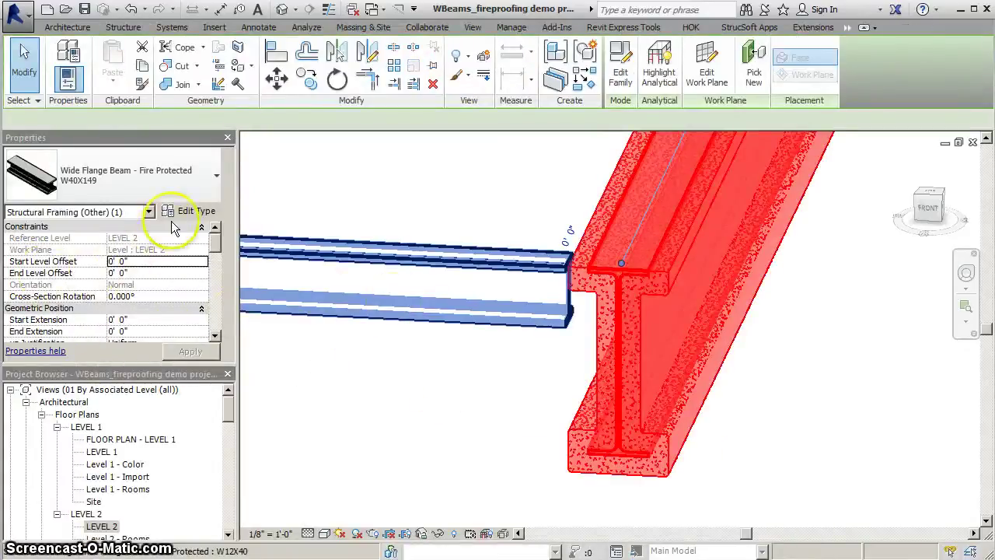
left_click(196, 211)
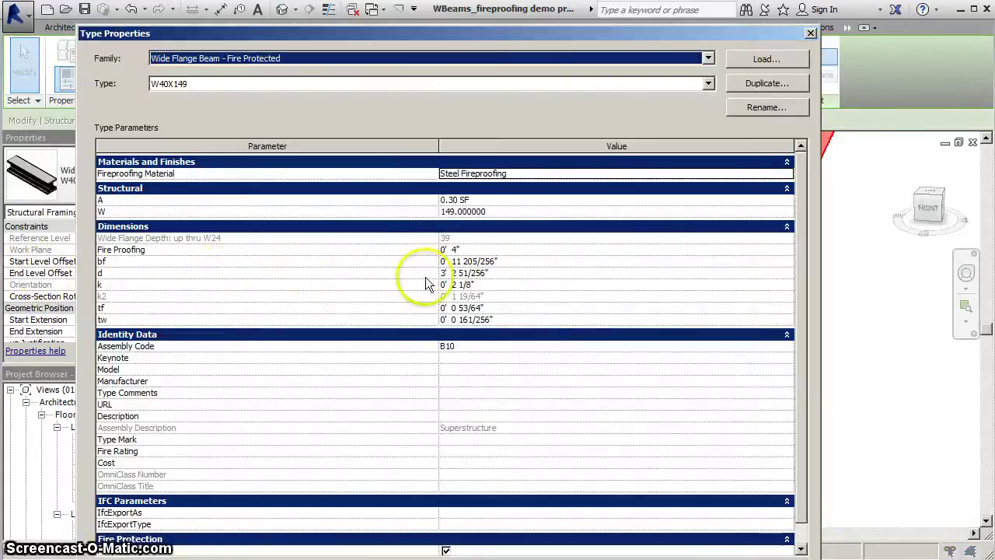
left_click(447, 249)
type("5")
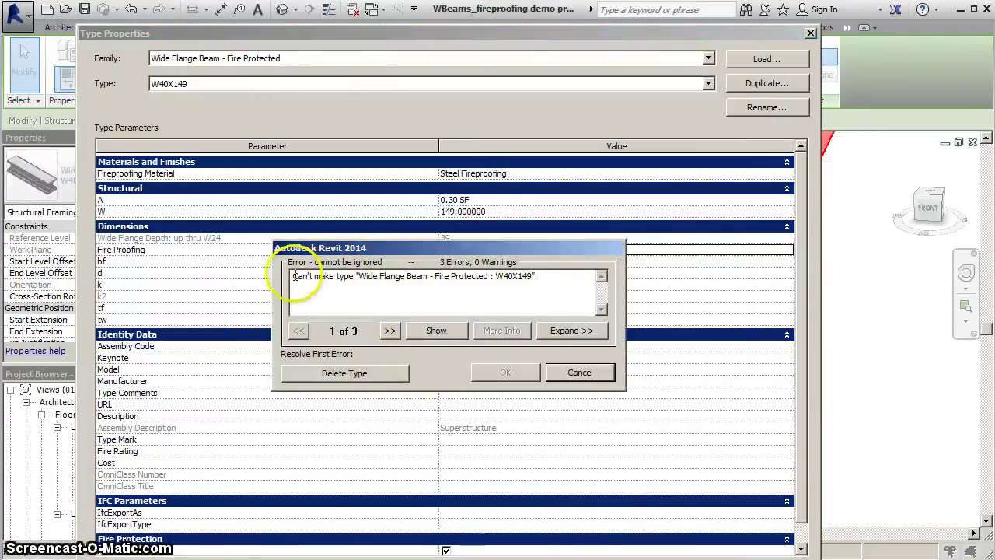
left_click(344, 373)
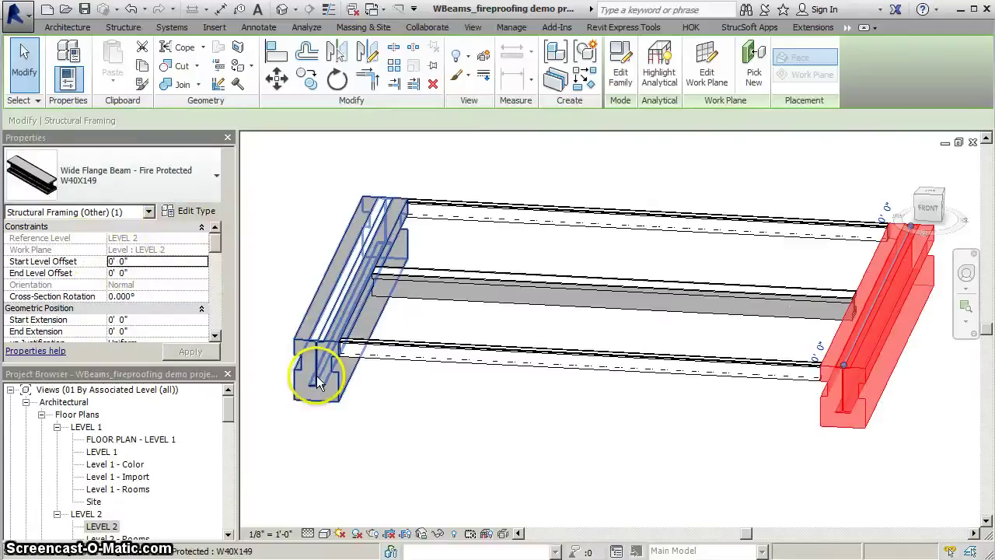
Step: Change the Fireproofing Material of the W40X149 beam type to Intumescent Paint
left_click(192, 214)
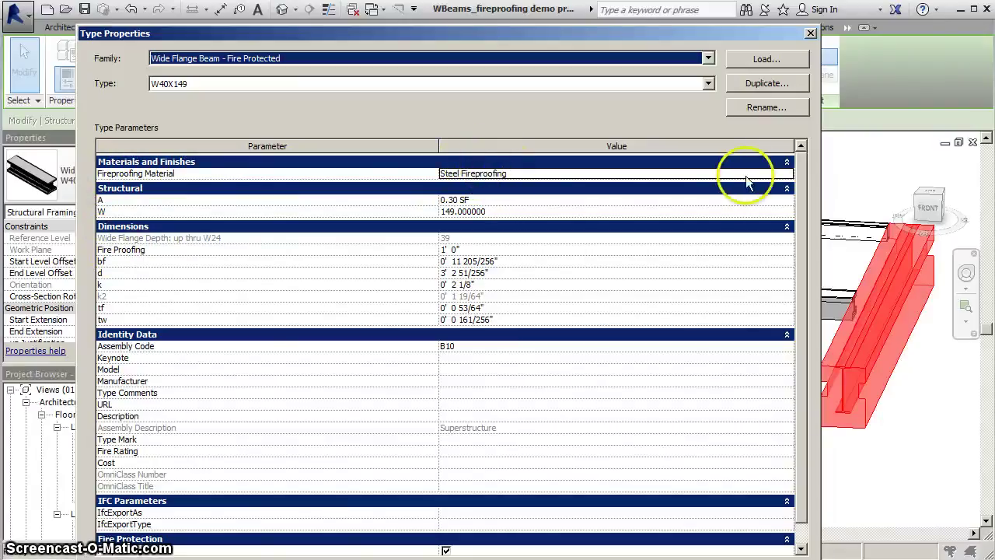
left_click(786, 175)
left_click(787, 173)
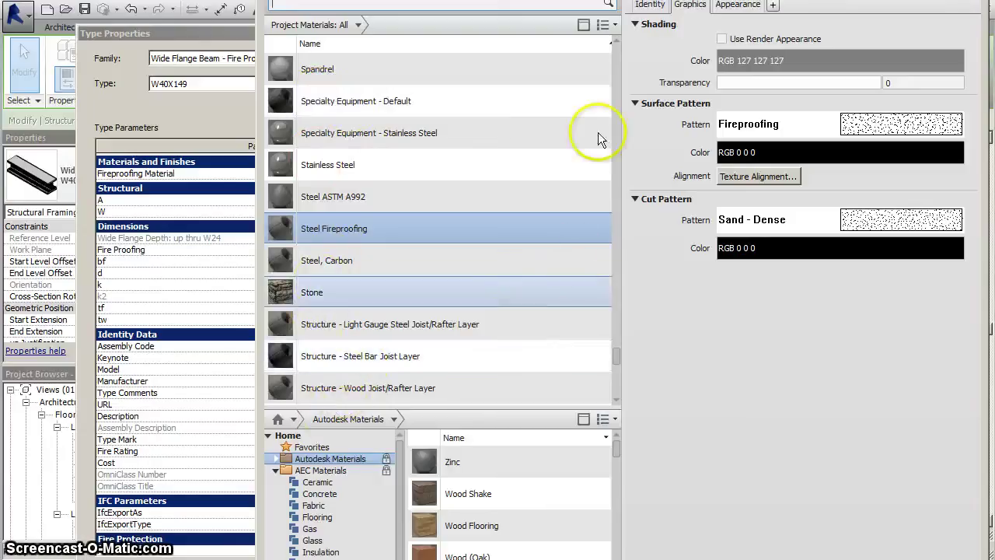
left_click(616, 43)
left_click(615, 42)
left_click(615, 43)
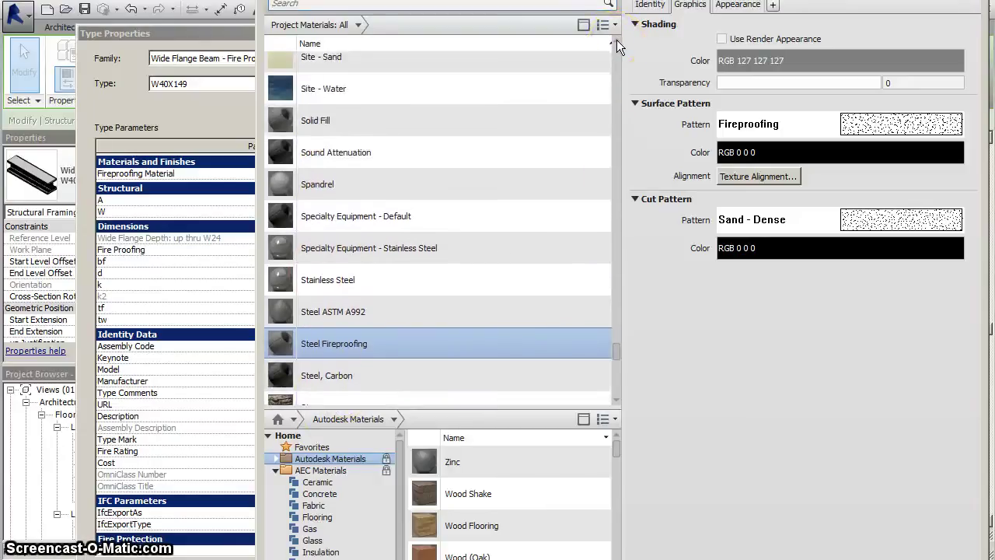
left_click(615, 42)
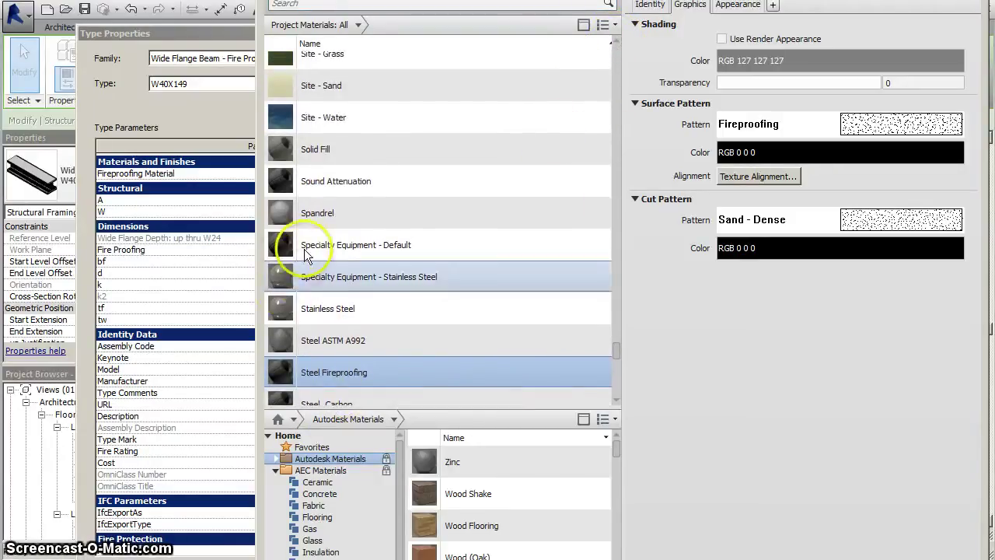
left_click(337, 279)
key("i")
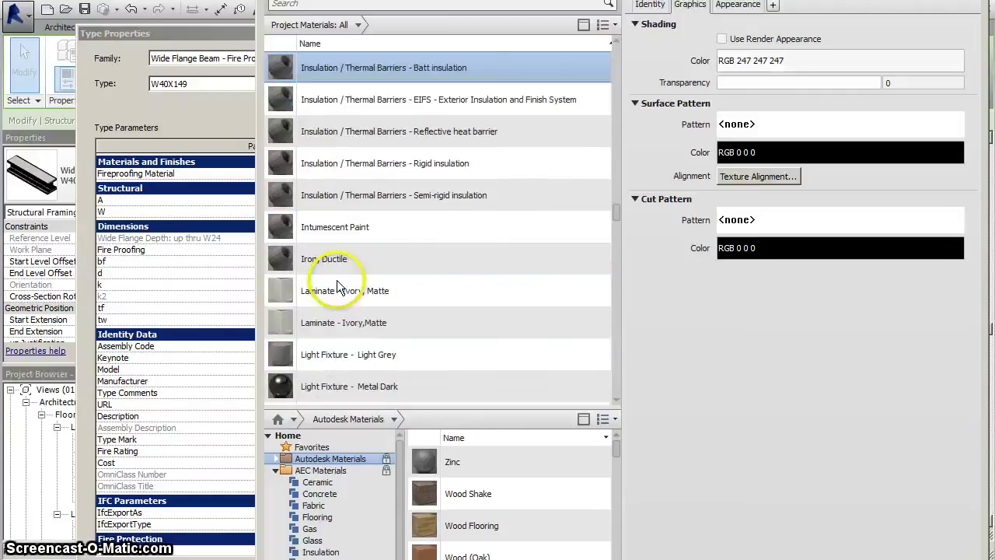
scroll(321, 97, "up", 3)
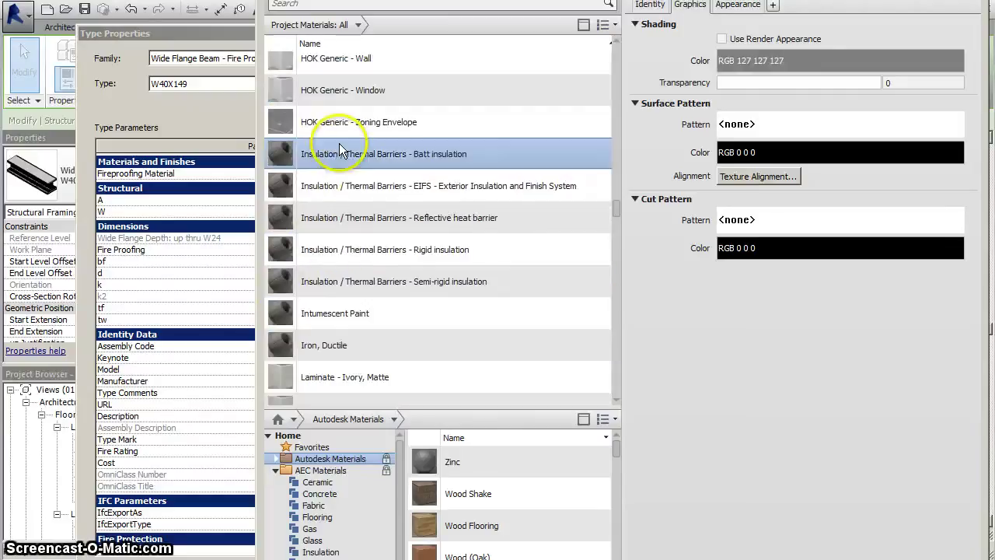
left_click(334, 321)
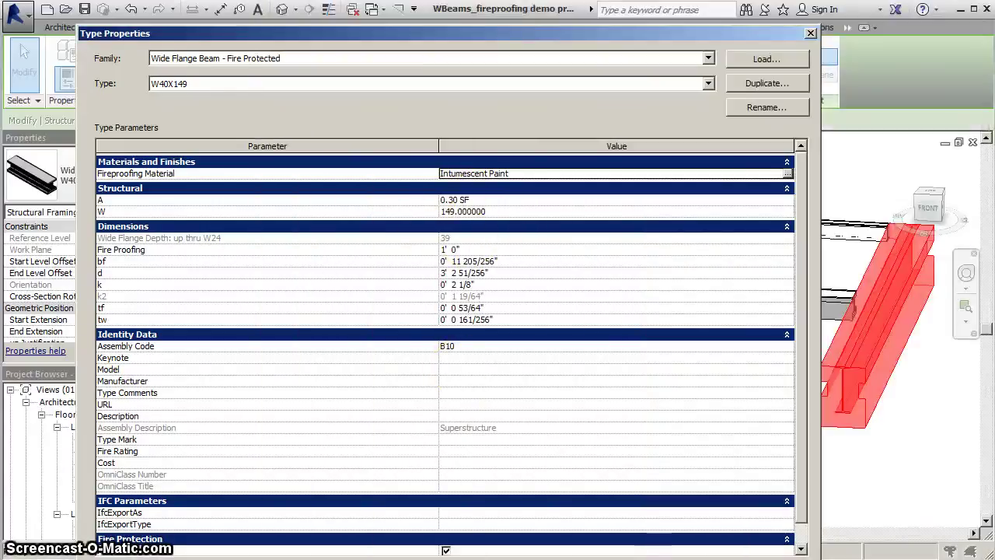
Step: Set the Fire Proofing thickness of the W40X149 beam type to 1/2" and apply the type changes
left_click(448, 250)
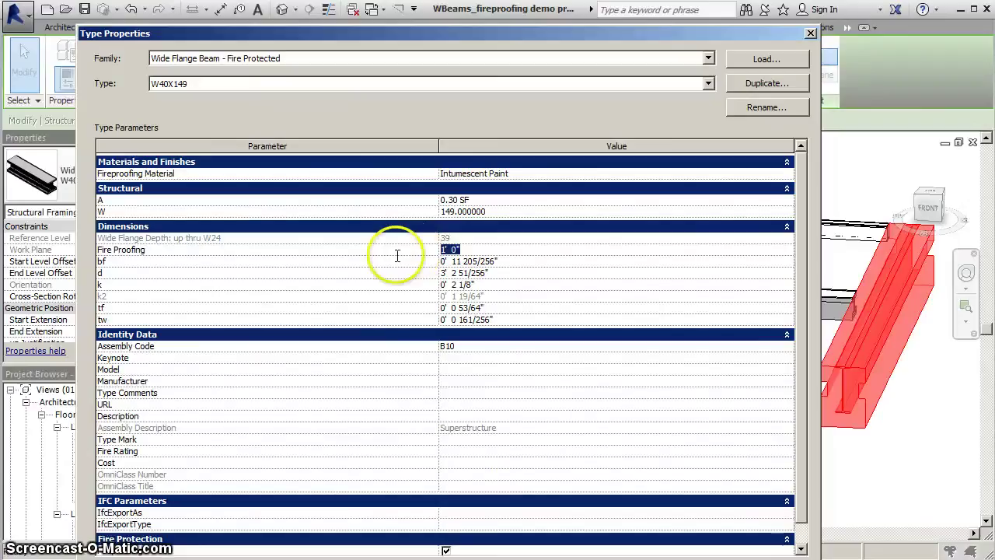
type(".5")
key("Return")
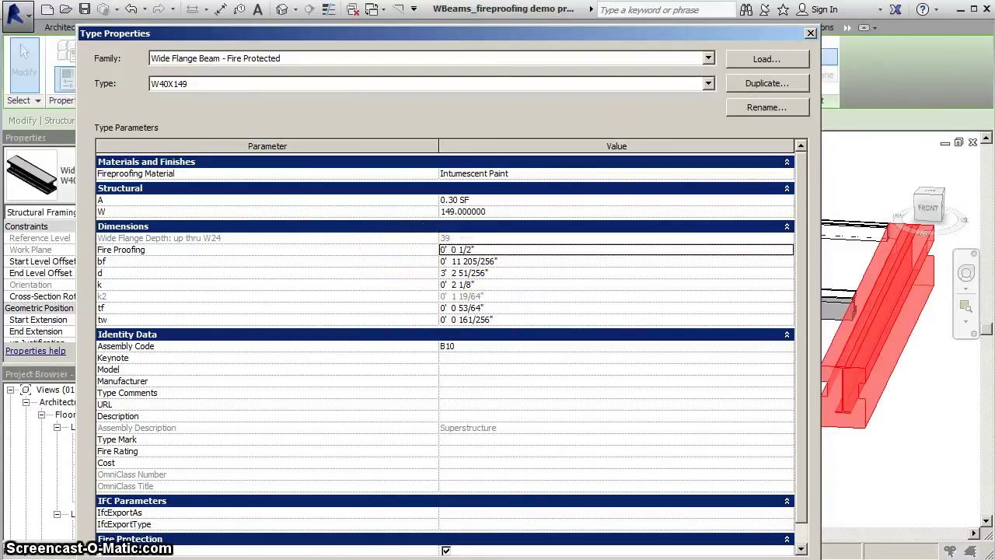
key("Return")
left_click(522, 400)
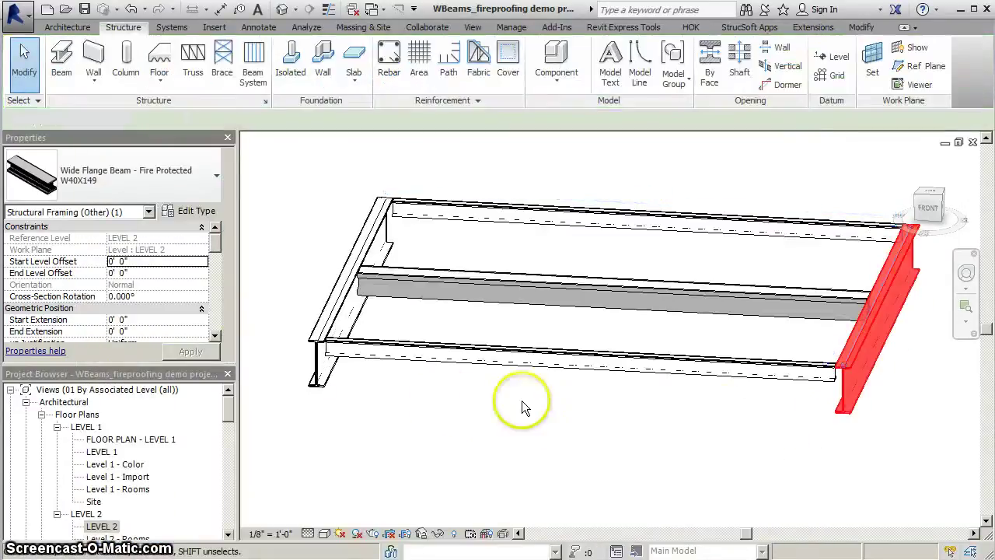
Step: Deselect the girder and examine its end profile and thin fireproofing in the 3D view
left_click(867, 402)
scroll(838, 395, "up", 5)
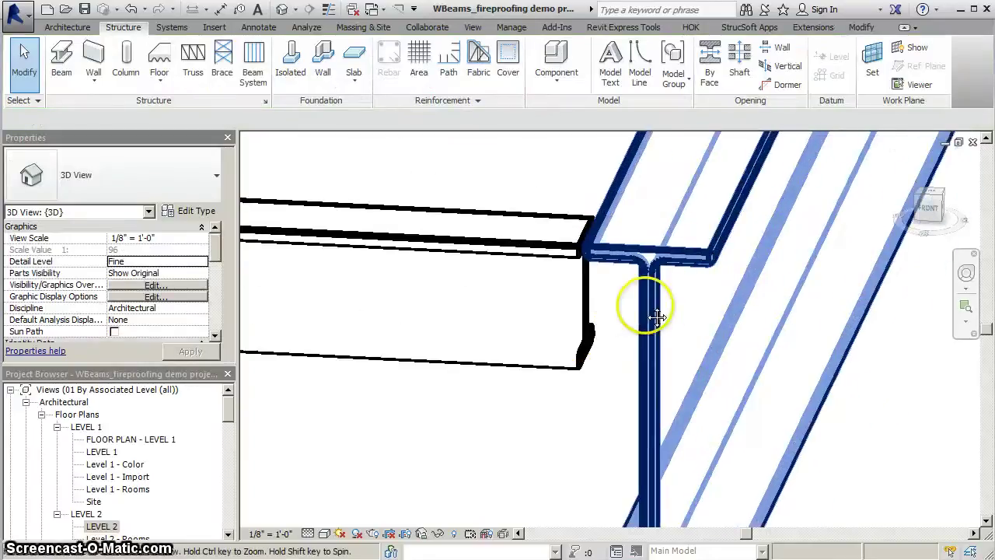
scroll(644, 300, "down", 5)
Step: From the LEVEL 2 floor plan, go to the section cut across the beams between grids A and B
double_click(101, 528)
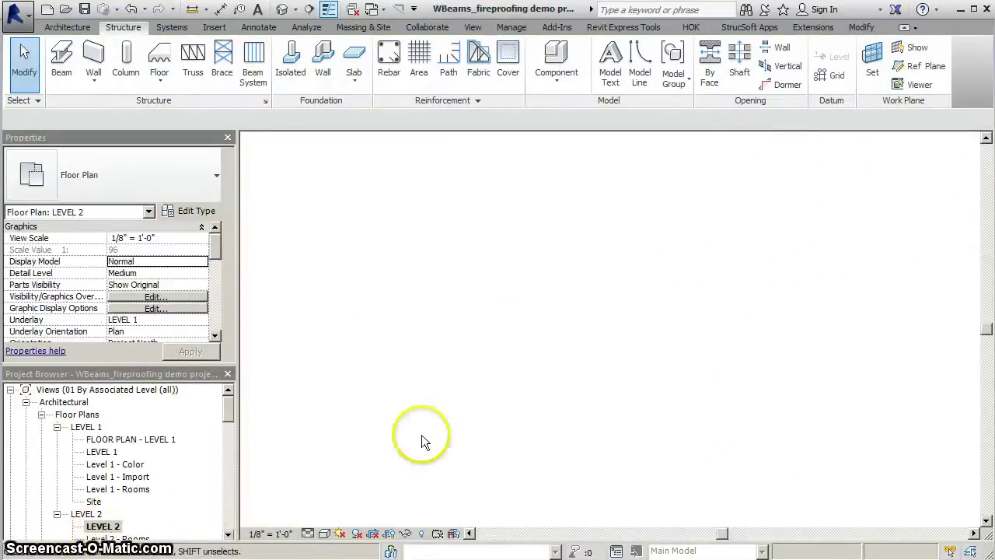
scroll(597, 381, "down", 4)
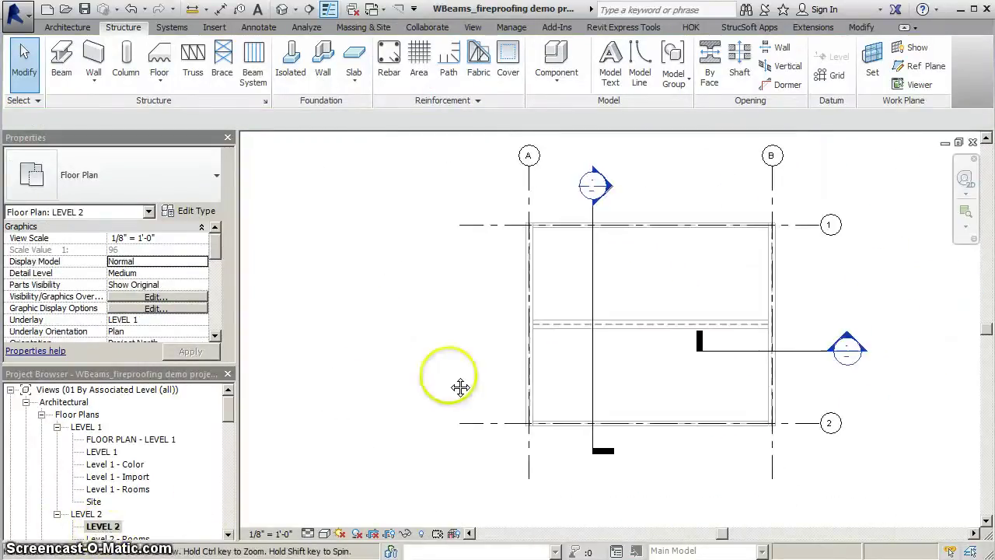
right_click(611, 304)
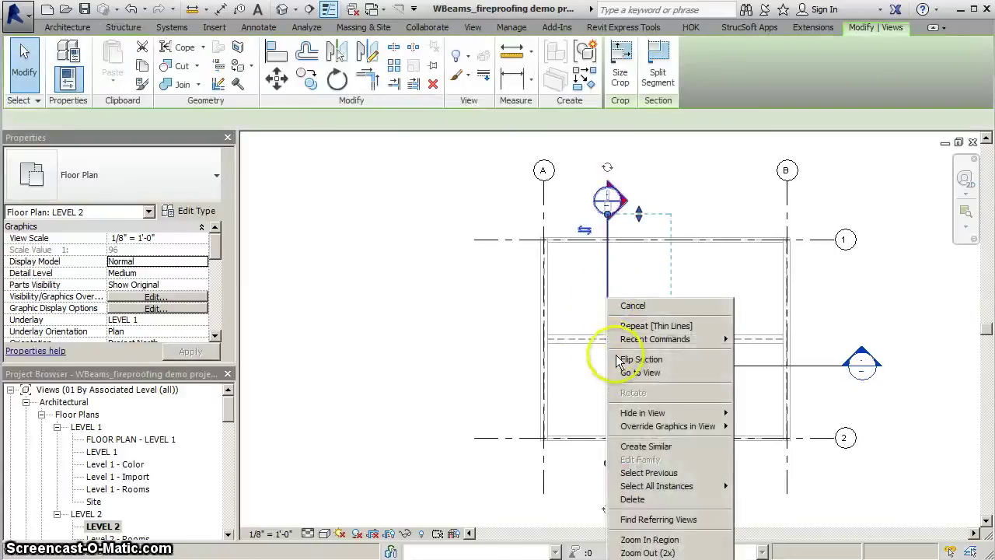
left_click(629, 372)
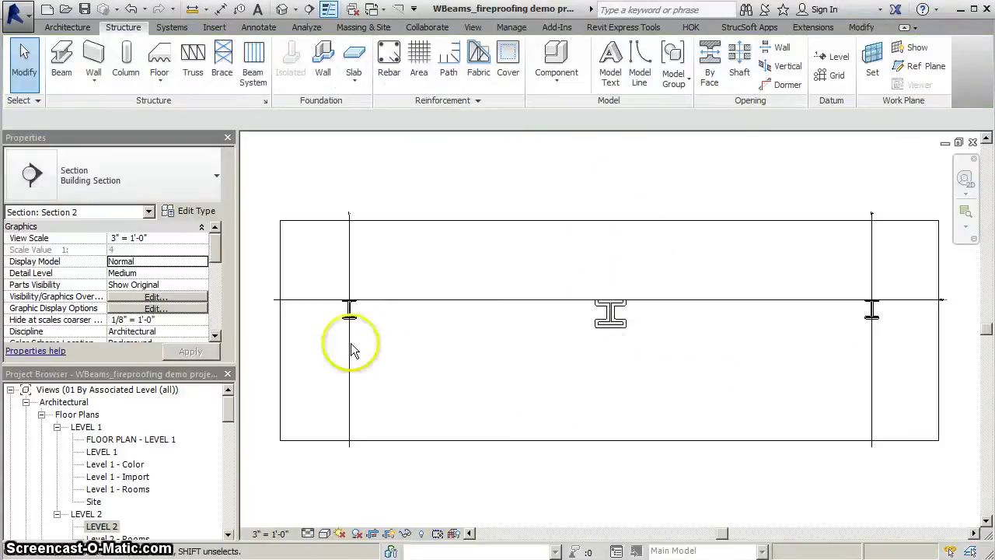
middle_click_drag(349, 344, 378, 355)
scroll(370, 325, "up", 8)
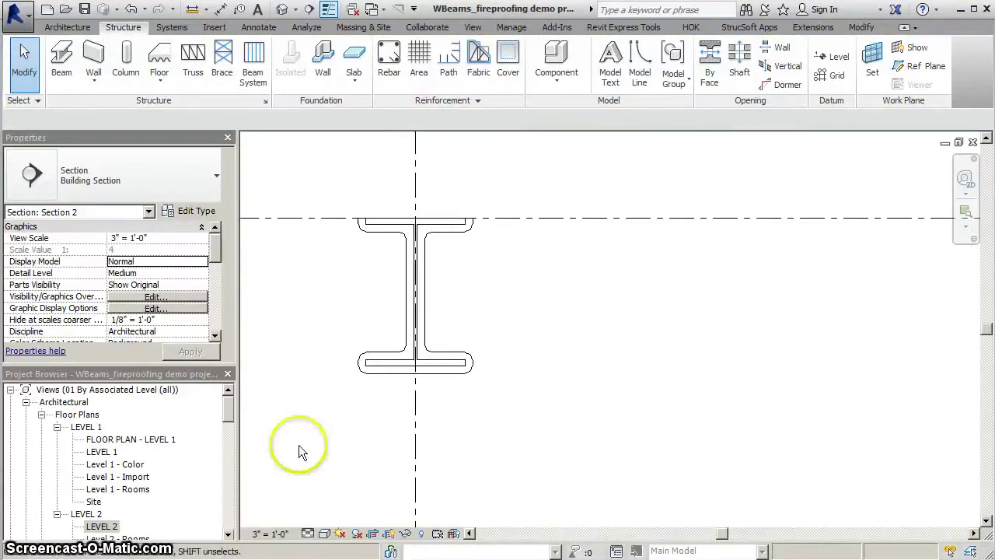
Step: Set the section's view scale to 1/4" = 1'-0" and examine the W14X257 beam's cut patterns up close
left_click(261, 535)
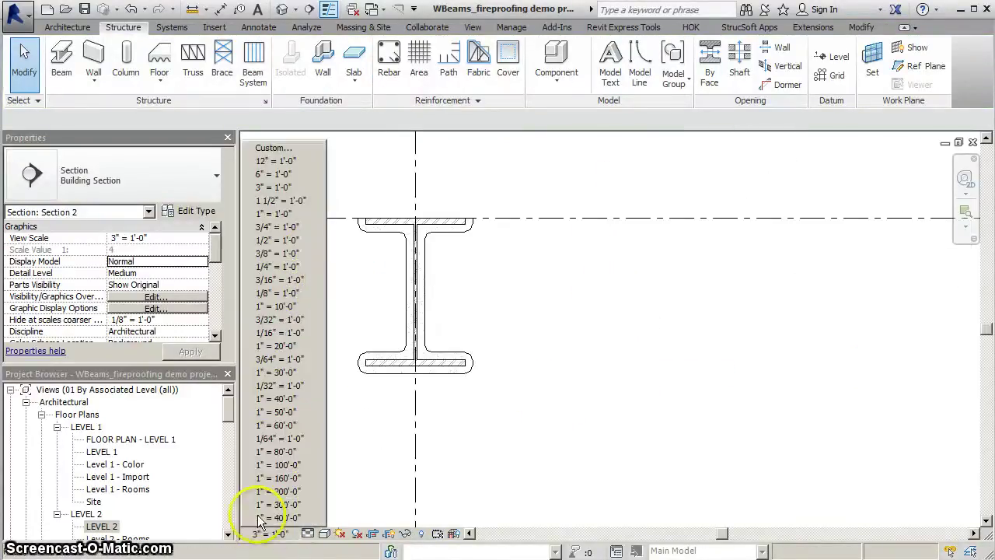
left_click(281, 269)
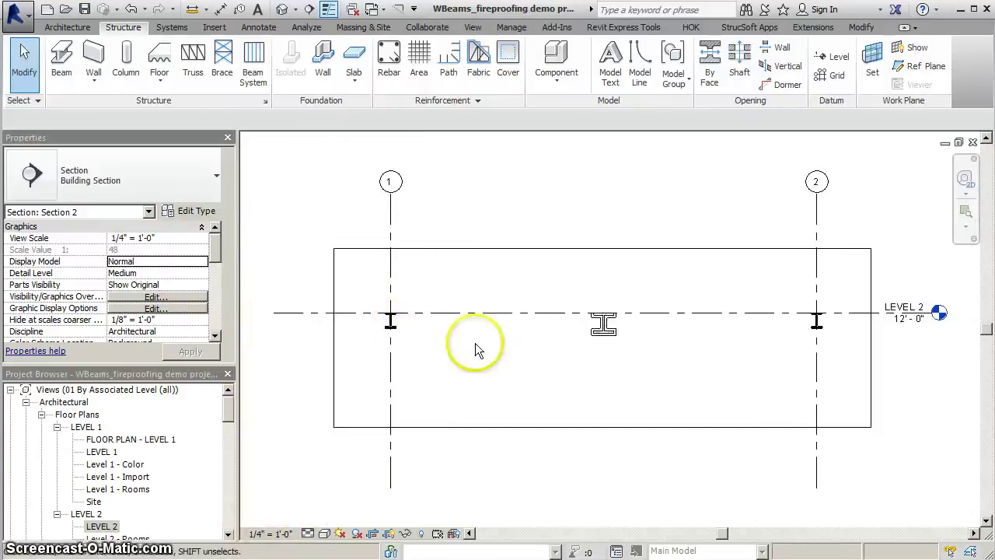
middle_click_drag(530, 367, 556, 356)
scroll(628, 315, "up", 10)
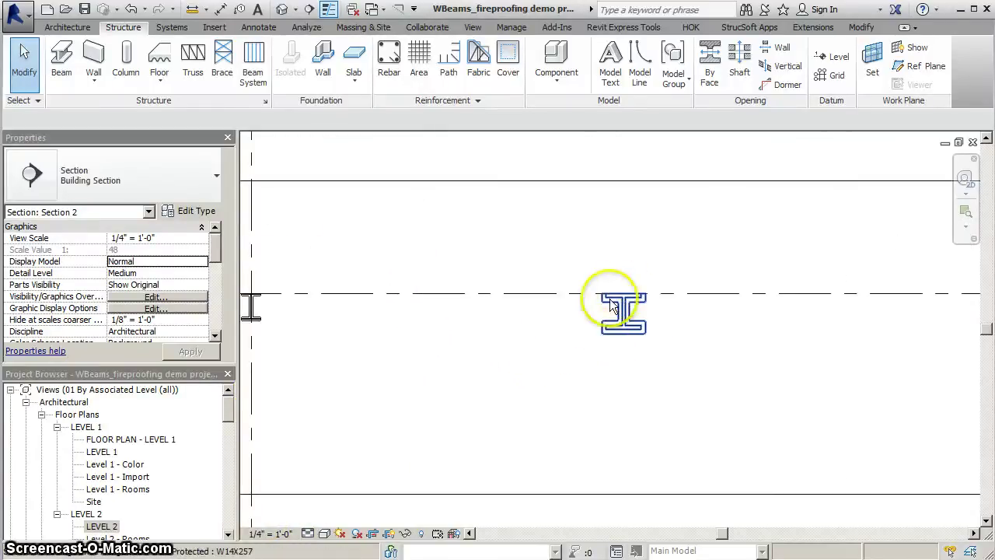
middle_click_drag(541, 266, 440, 331)
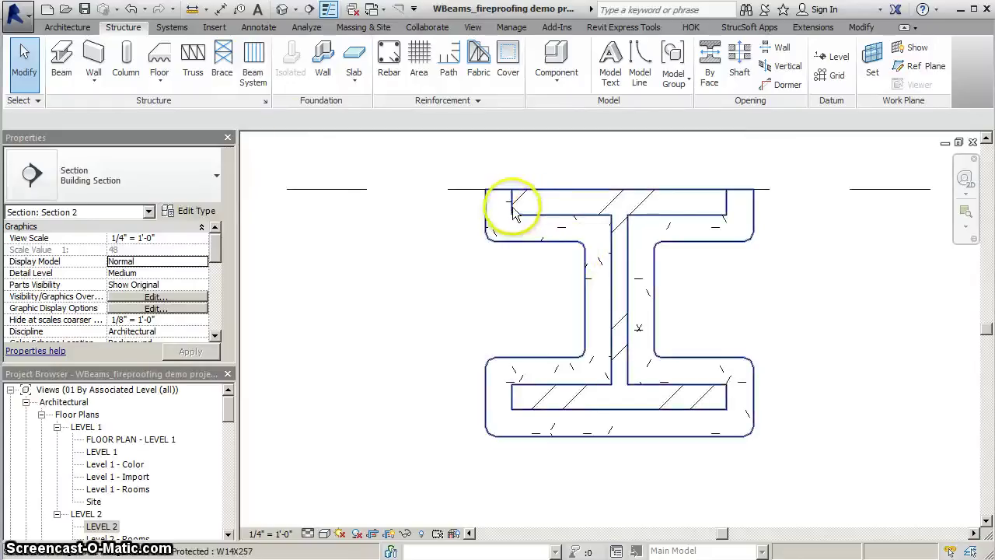
Step: Turn off Thin Lines and set the section's view scale to 1/2" = 1'-0" to inspect the W14X257 beam's line weights
left_click(331, 10)
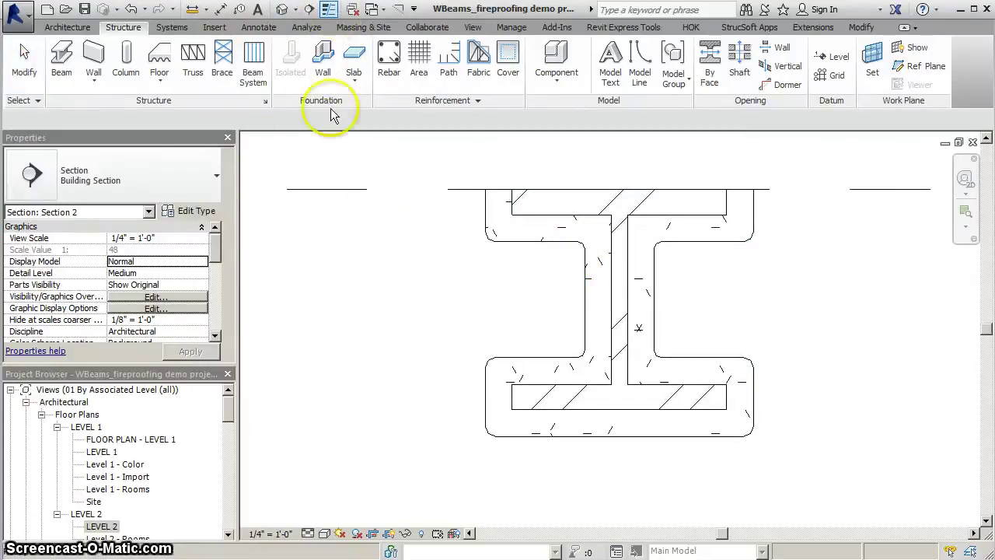
middle_click_drag(444, 278, 402, 285)
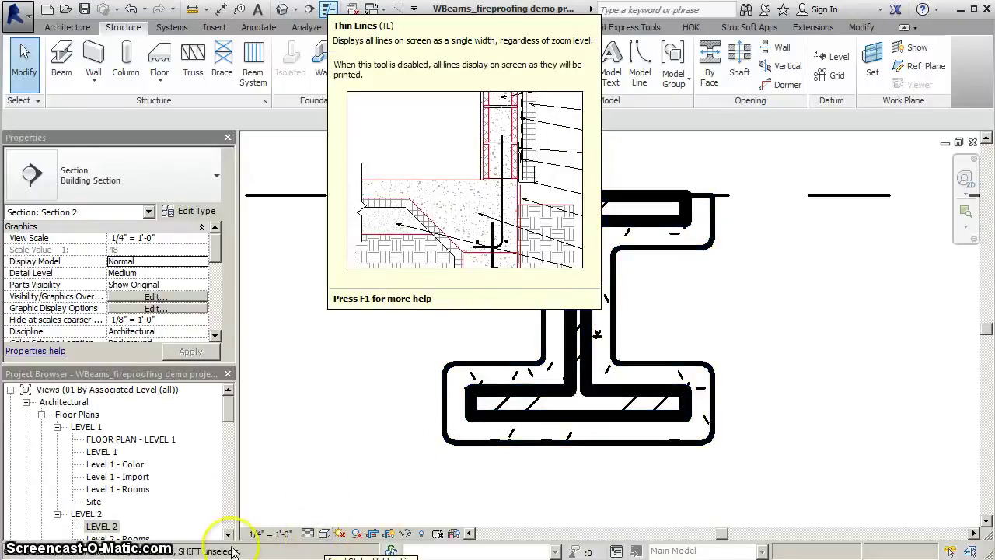
left_click(264, 533)
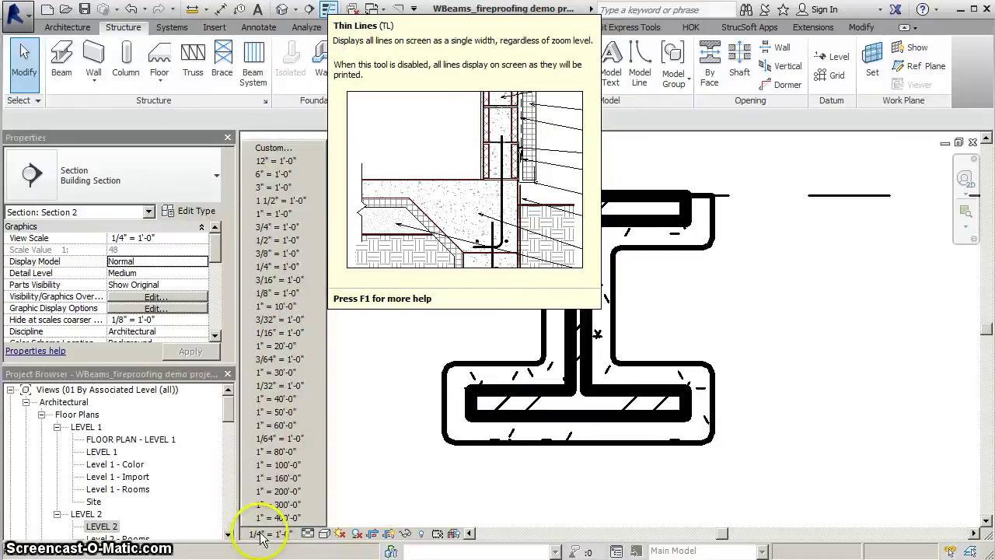
left_click(272, 240)
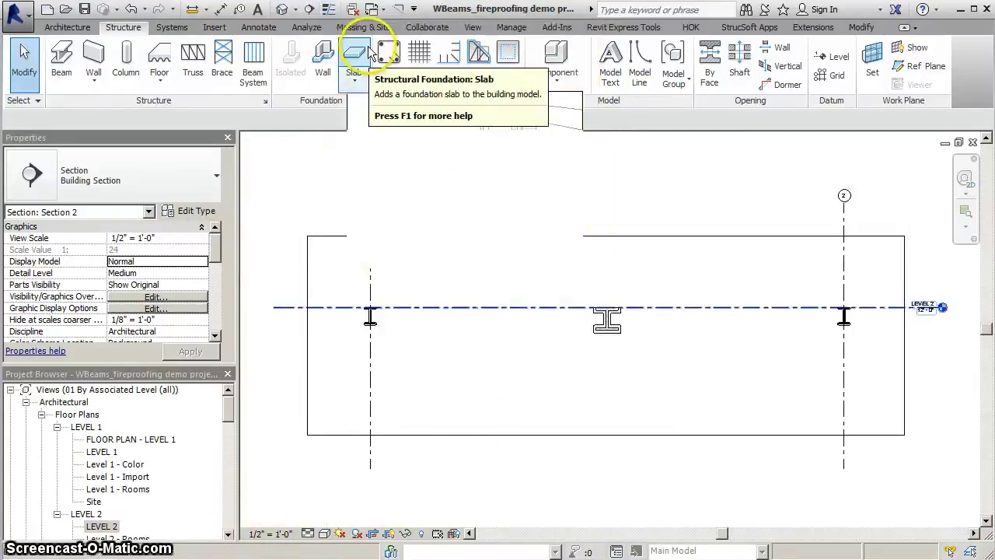
scroll(595, 318, "up", 5)
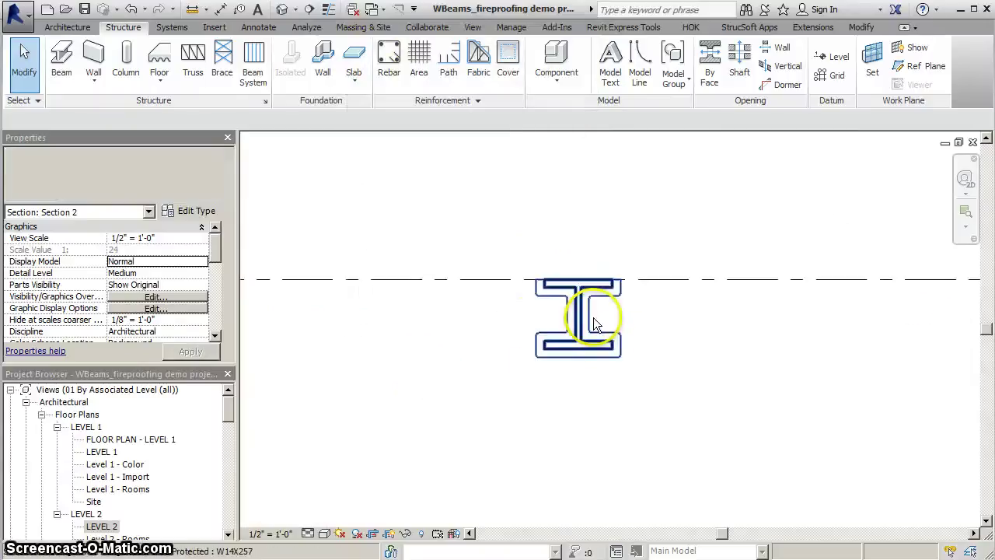
scroll(479, 311, "up", 3)
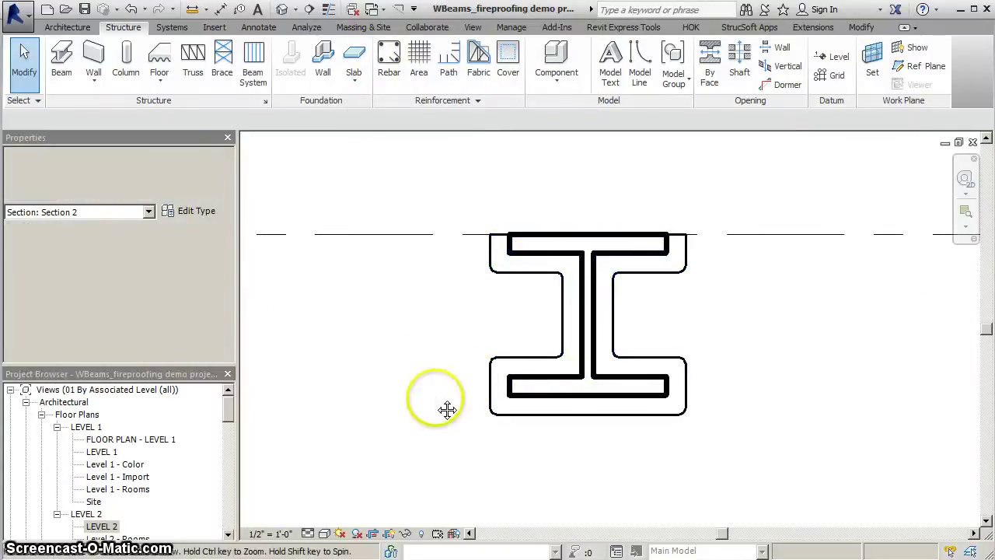
middle_click_drag(436, 398, 423, 398)
scroll(572, 308, "up", 2)
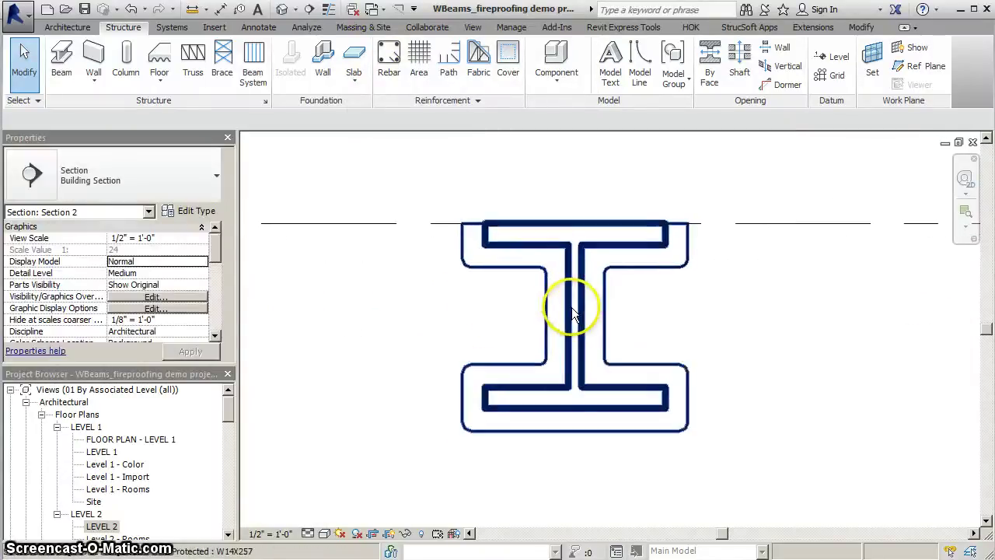
Step: Switch the section's detail level to Coarse and back to Medium to compare how the W14X257 beam is drawn
left_click(307, 533)
left_click(328, 485)
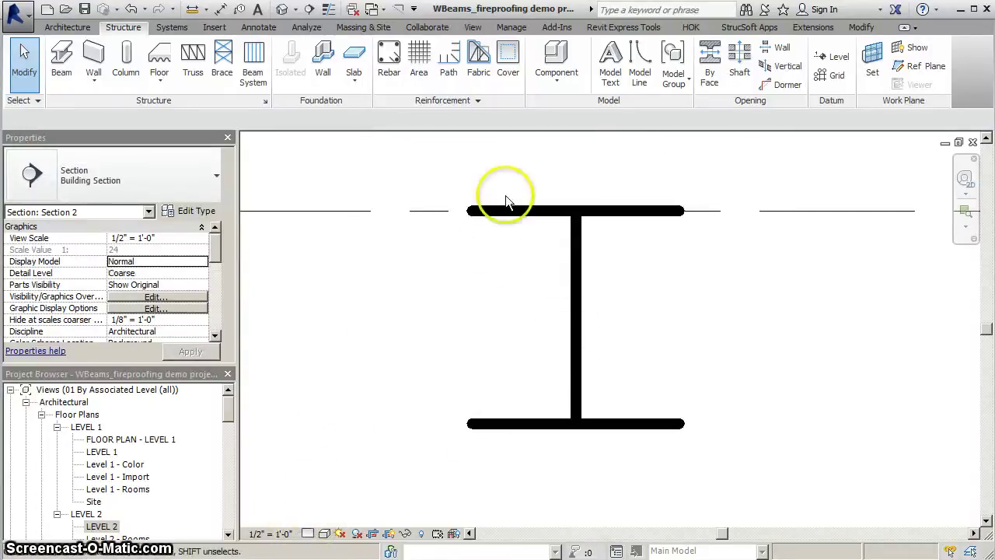
middle_click_drag(423, 339, 412, 348)
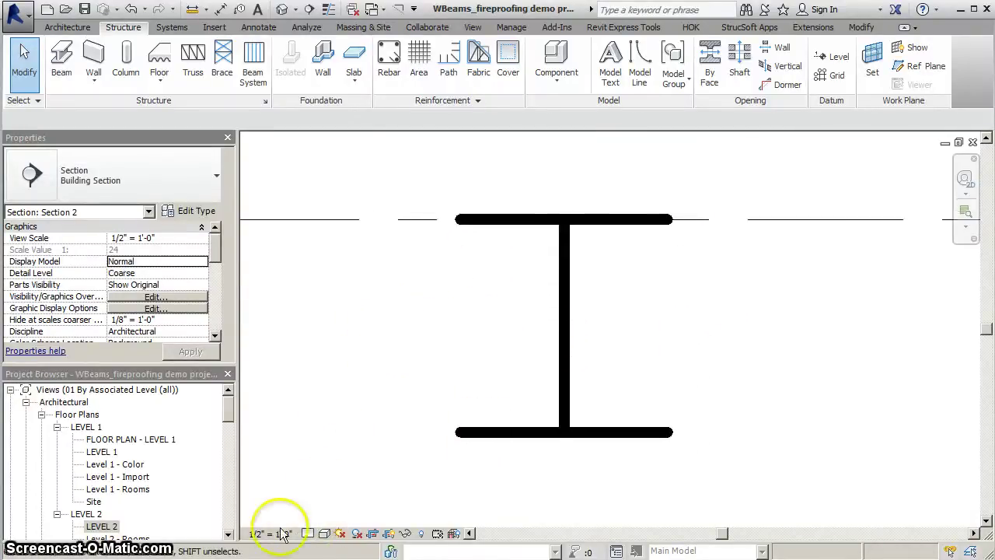
left_click(308, 533)
left_click(331, 504)
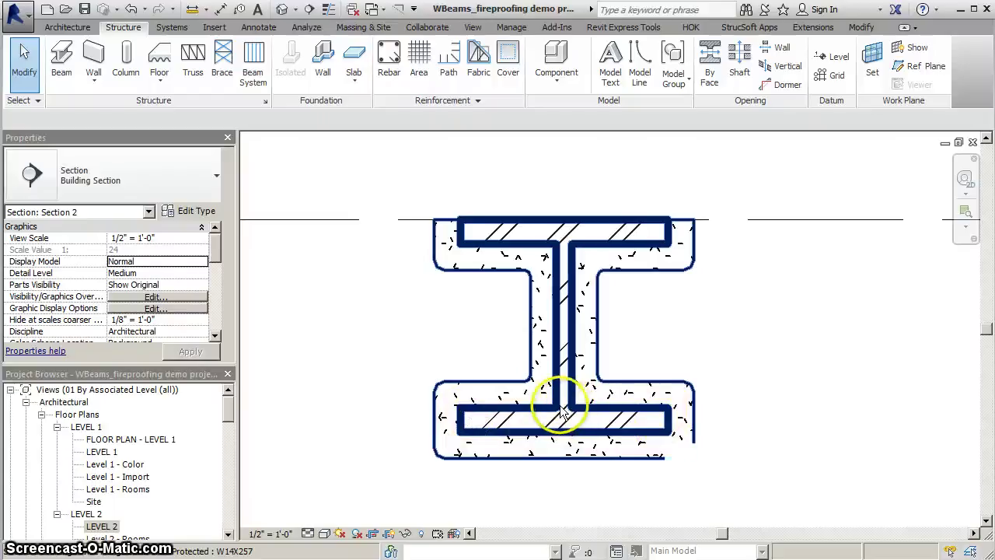
Step: Set the section's detail level to Fine and examine the W14X257 beam's profile and fireproofing
left_click(308, 534)
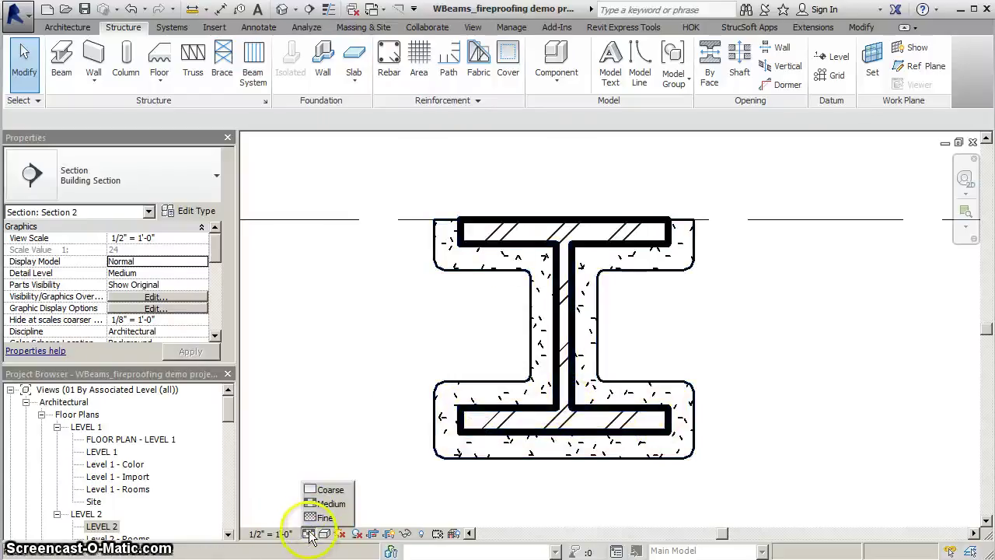
left_click(327, 515)
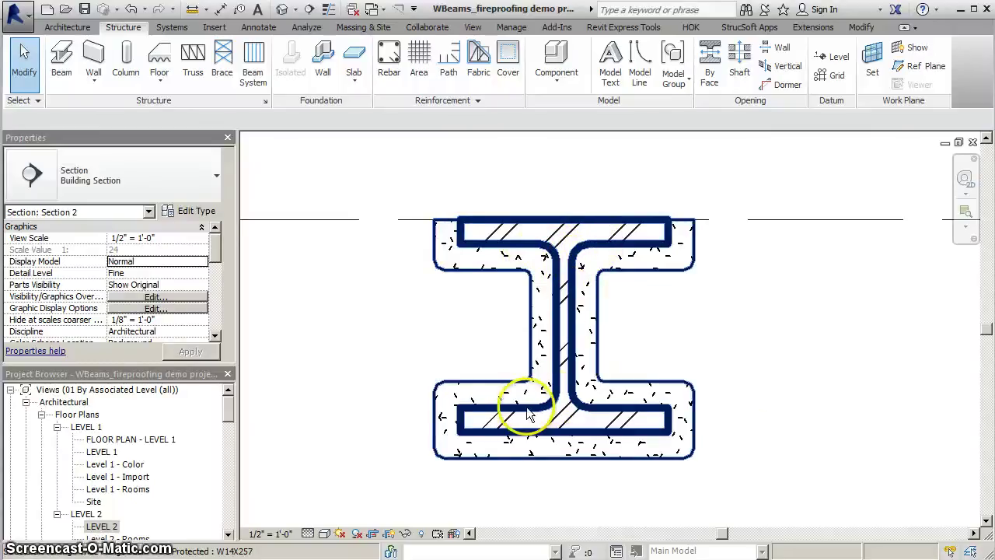
middle_click_drag(478, 272, 380, 321)
scroll(379, 322, "down", 1)
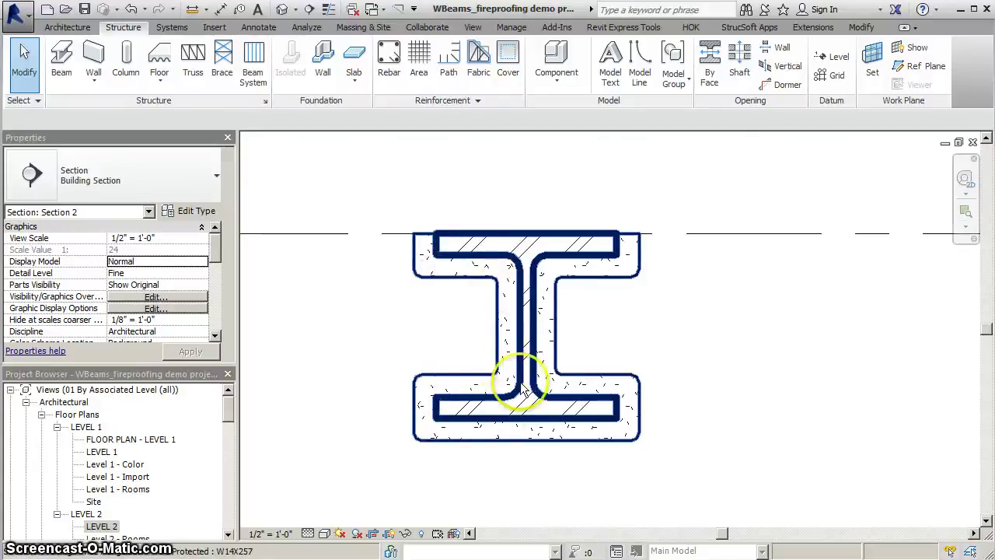
middle_click_drag(437, 271, 448, 267)
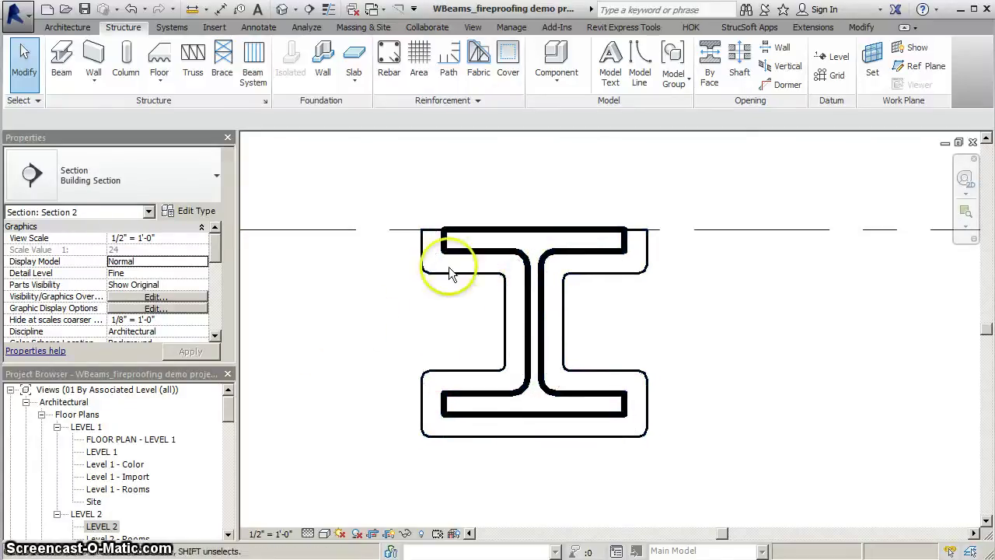
Step: Check the section's detail level options and examine the beams across the full section between grids 1 and 2
left_click(307, 533)
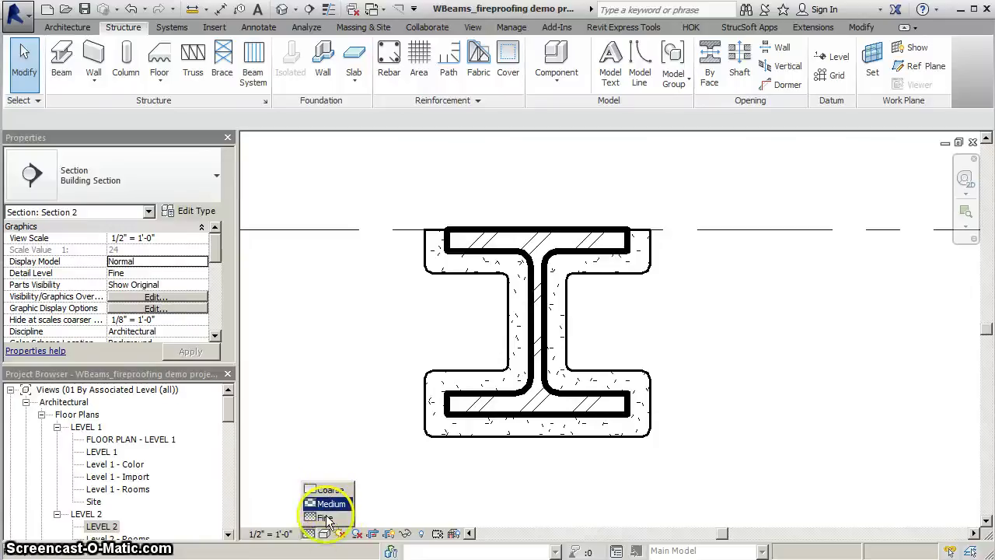
left_click(335, 504)
scroll(356, 369, "down", 2)
scroll(358, 363, "down", 3)
middle_click_drag(703, 398, 736, 328)
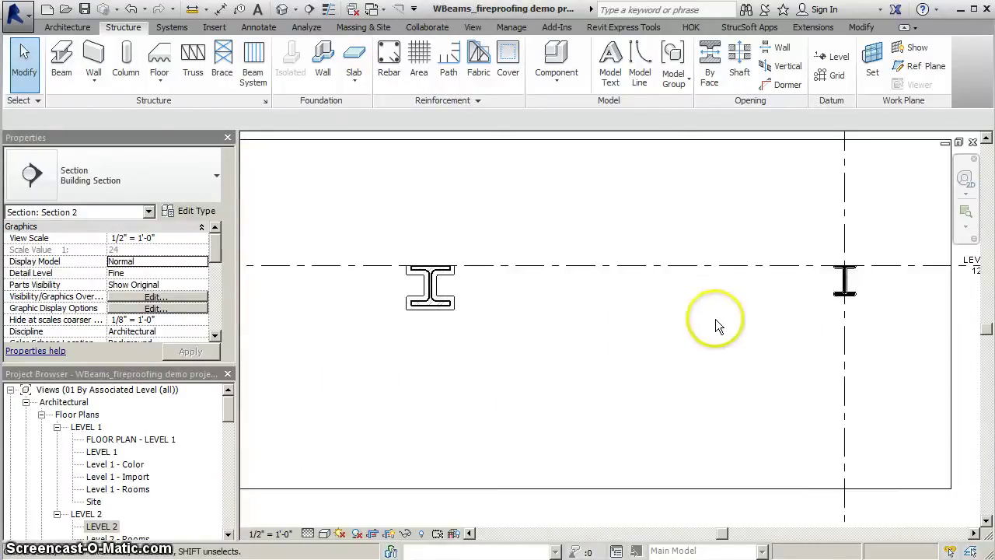
scroll(715, 325, "down", 2)
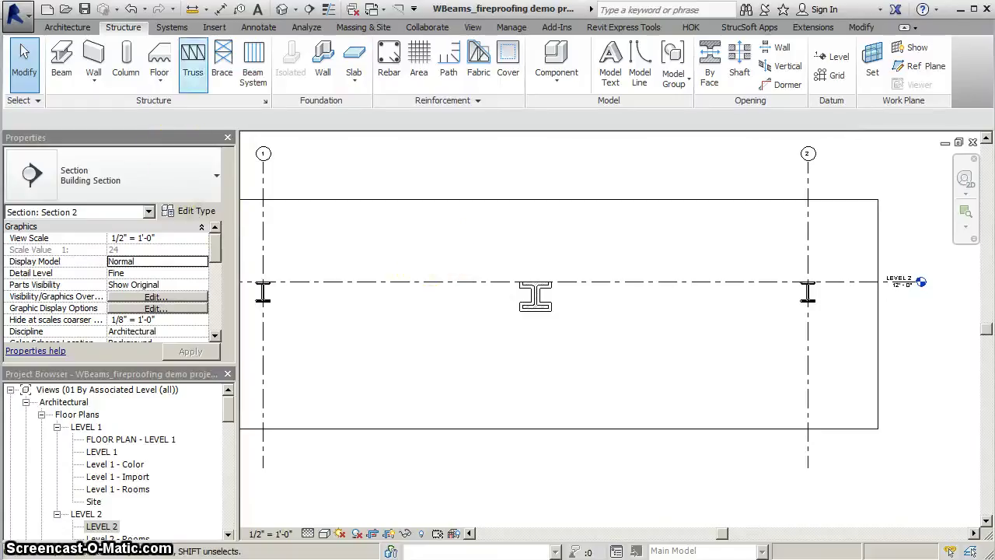
Step: Examine the line weights of the Fireproofing subcategory under Structural Framing in the project's Object Styles
left_click(511, 27)
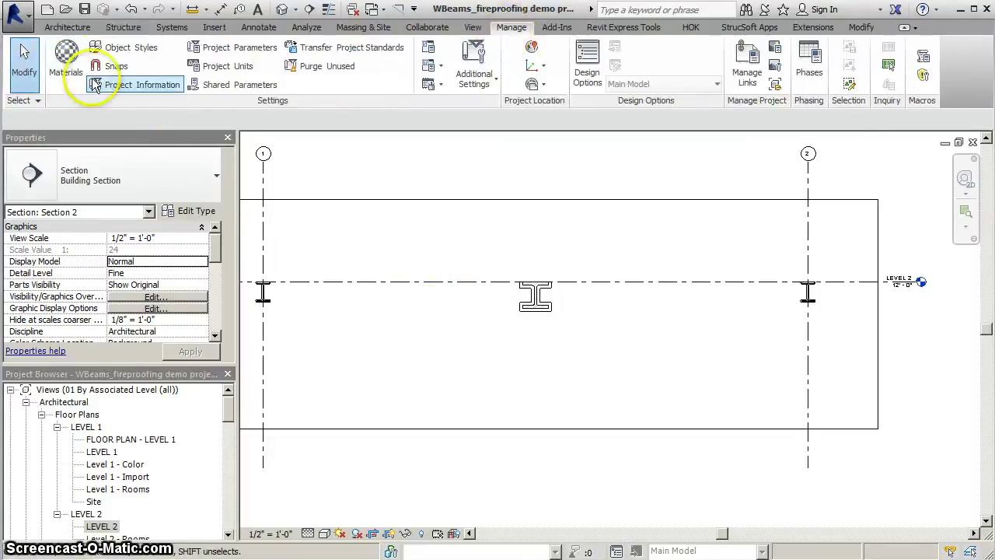
left_click(121, 48)
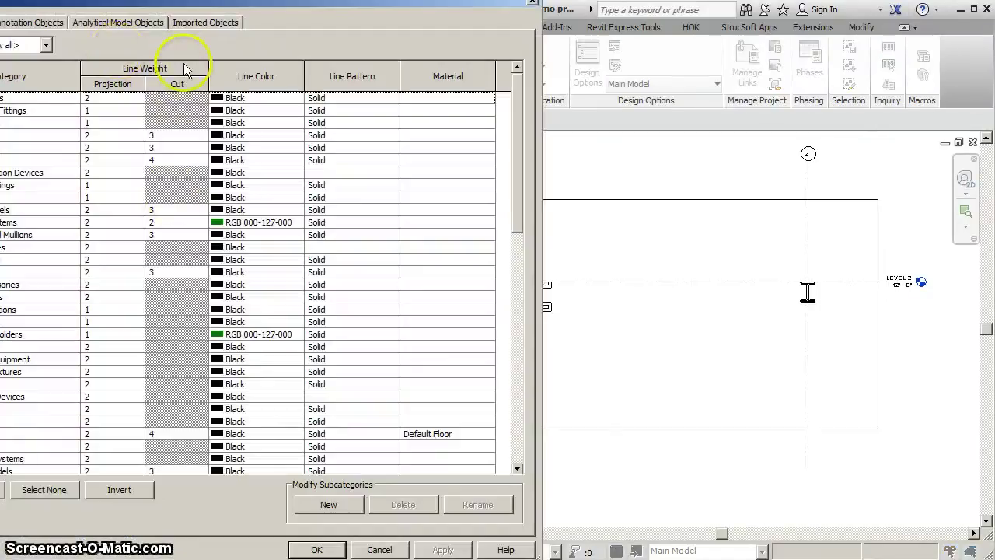
left_click(286, 360)
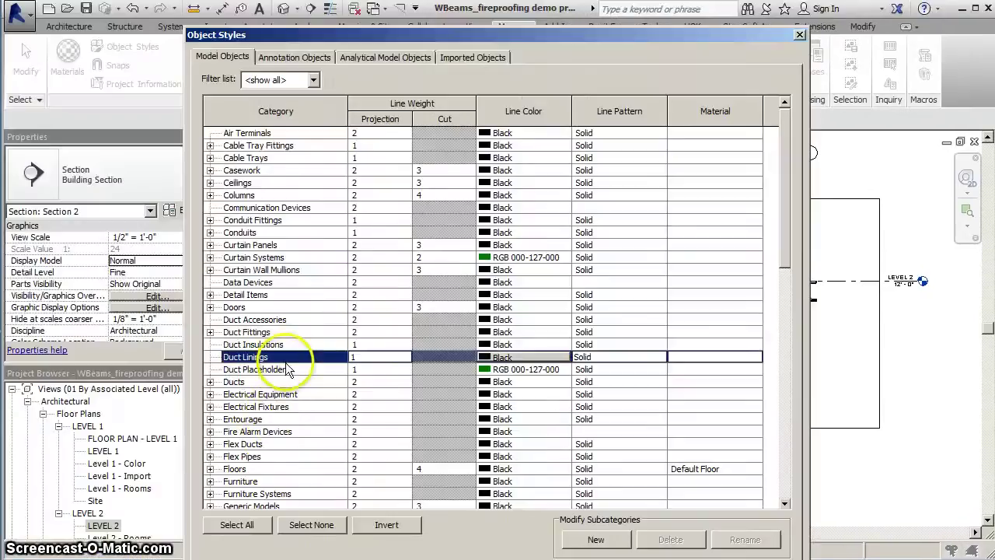
key("s")
scroll(230, 474, "down", 1)
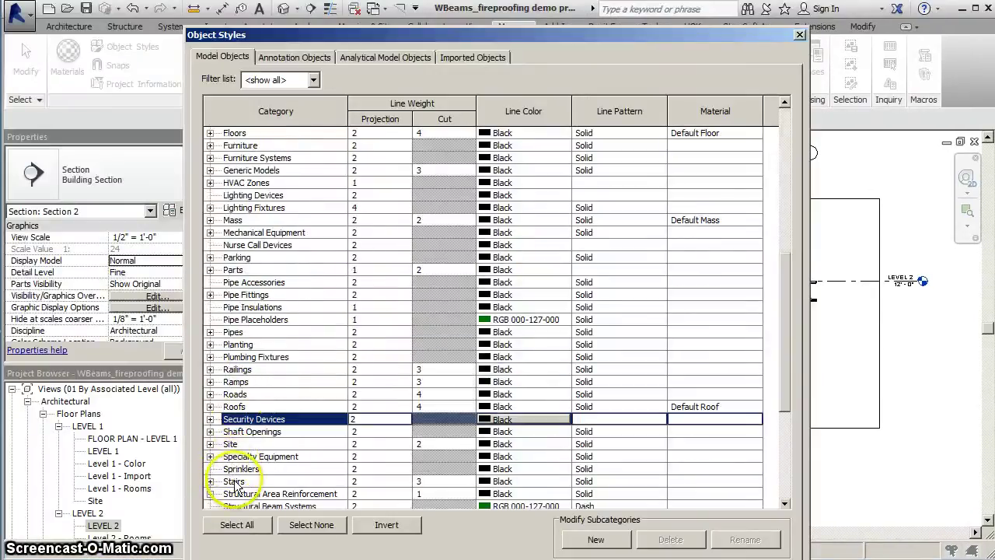
scroll(234, 486, "down", 1)
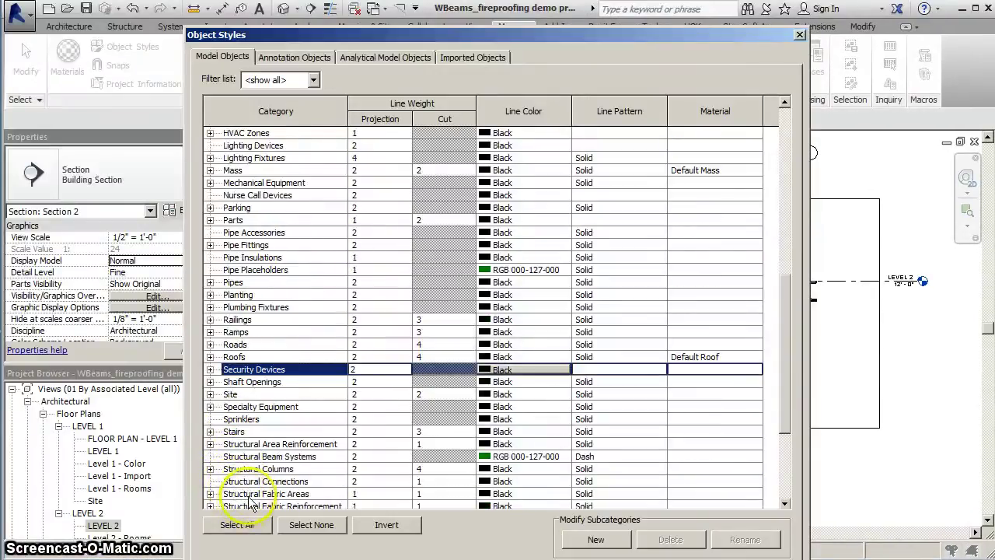
left_click(243, 496)
scroll(242, 474, "down", 2)
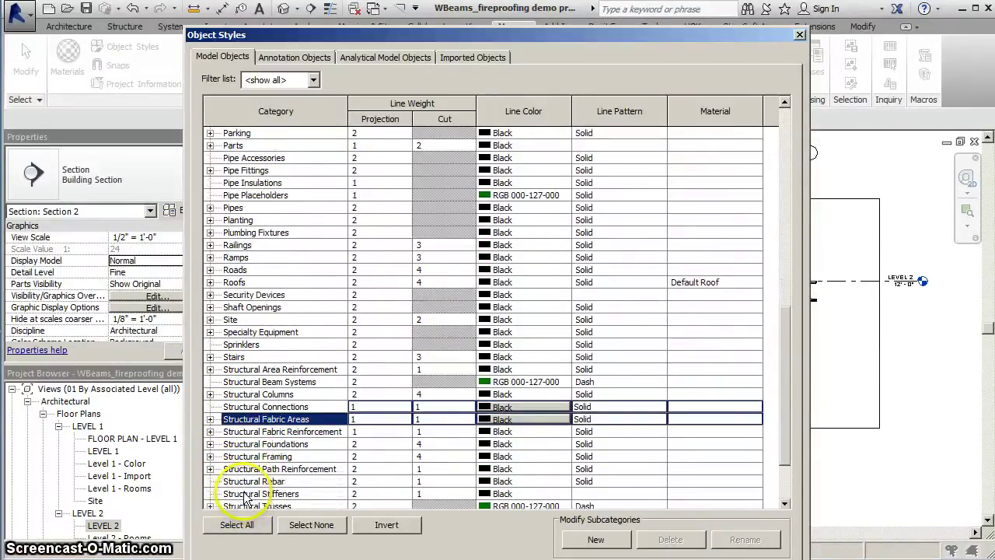
left_click(210, 445)
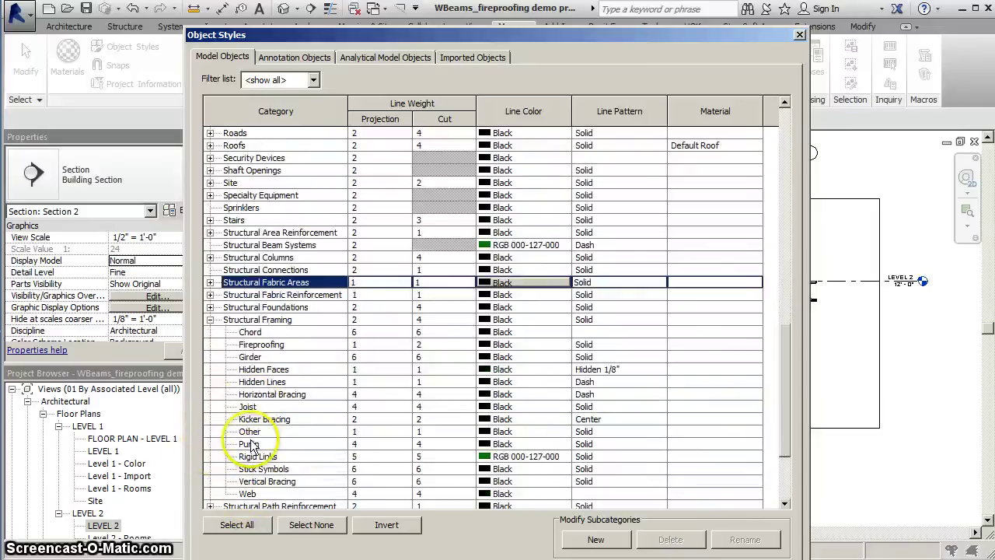
left_click(250, 344)
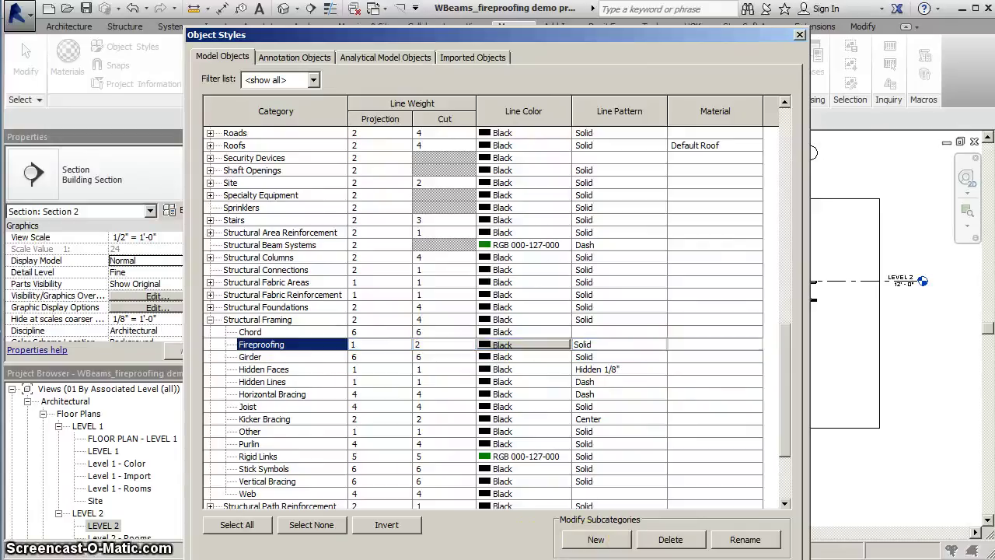
key("Escape")
Step: Turn off the Fireproofing subcategory of Structural Framing in the section's Visibility/Graphic Overrides
middle_click_drag(444, 367, 486, 379)
scroll(471, 369, "down", 1)
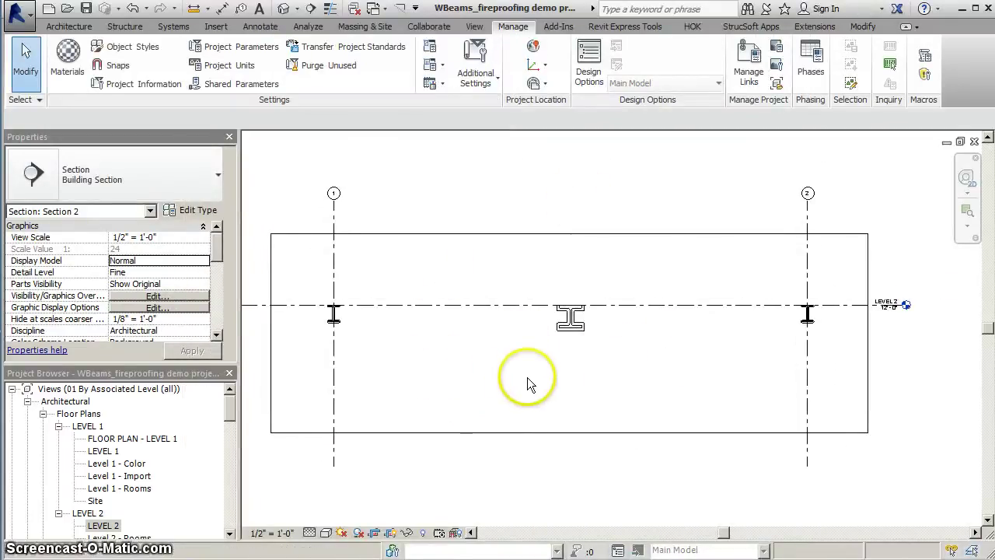
key("v")
key("g")
left_click(250, 434)
scroll(256, 444, "down", 2)
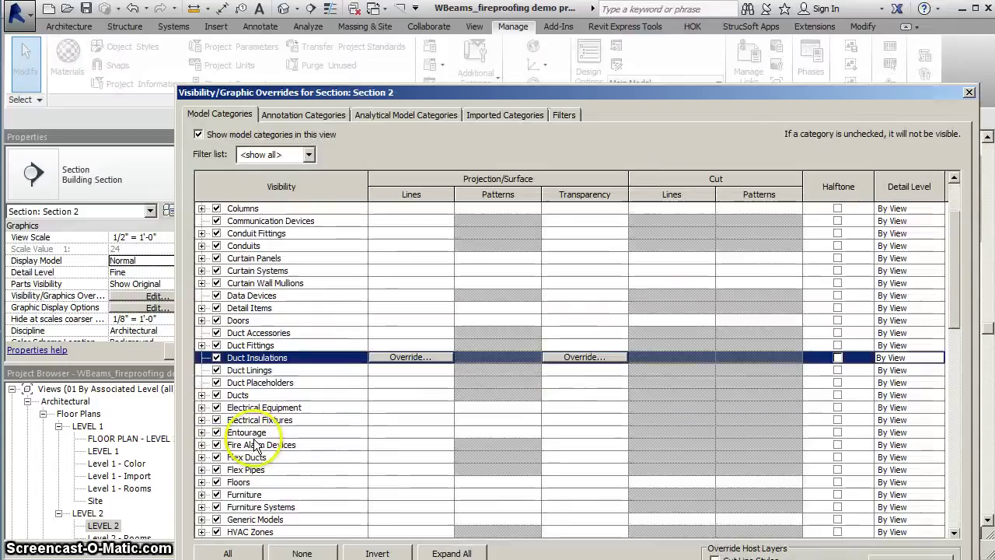
scroll(249, 451, "down", 2)
scroll(225, 490, "down", 4)
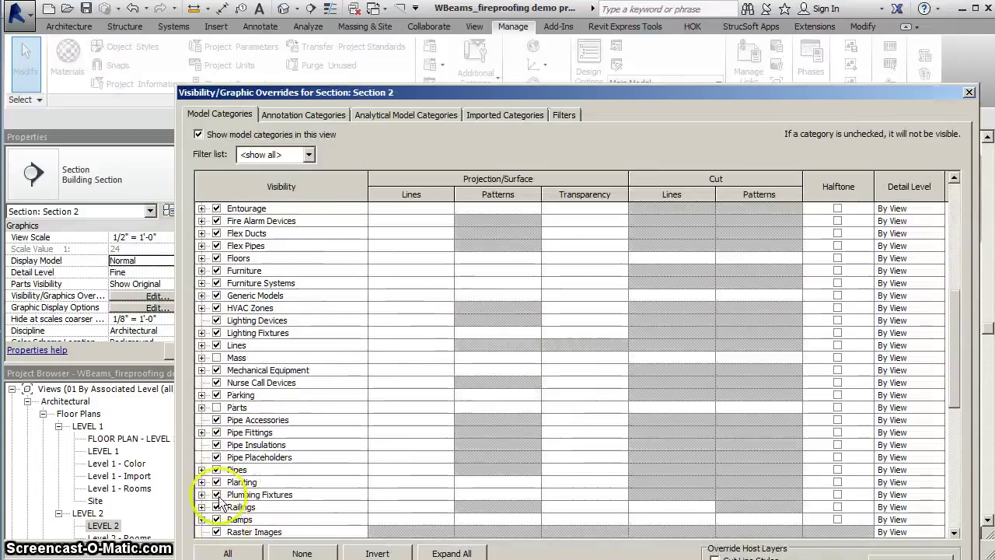
scroll(225, 501, "down", 1)
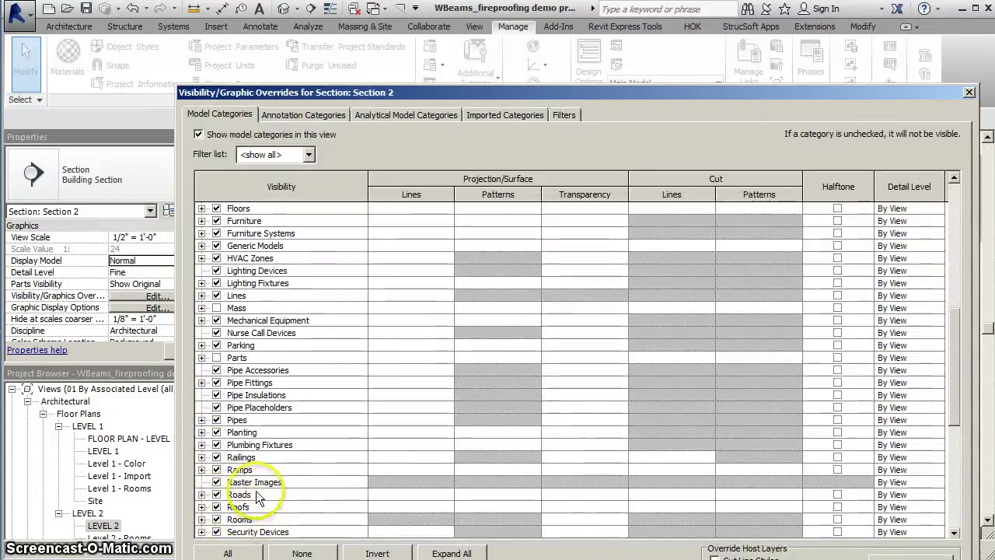
key("s")
key("t")
scroll(232, 507, "down", 2)
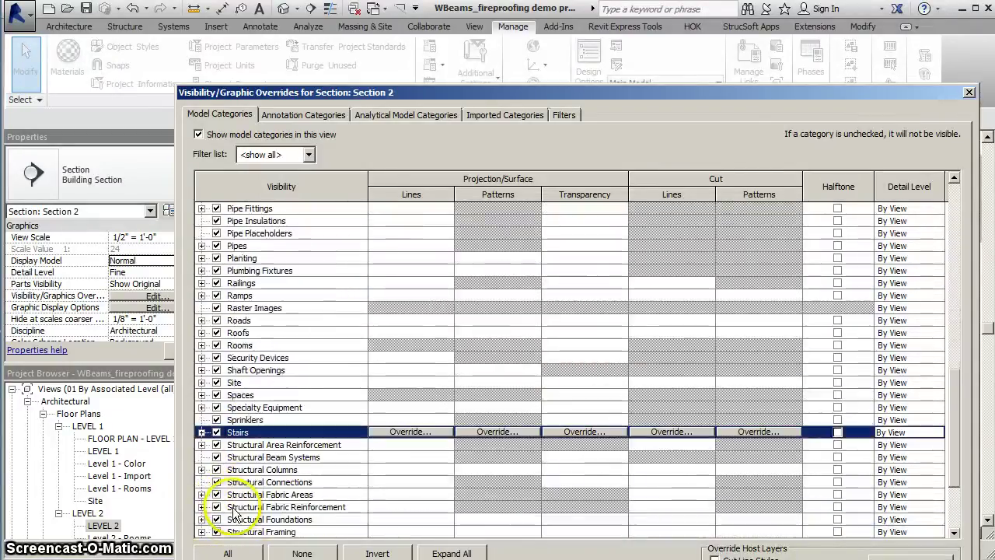
left_click(201, 531)
left_click(237, 382)
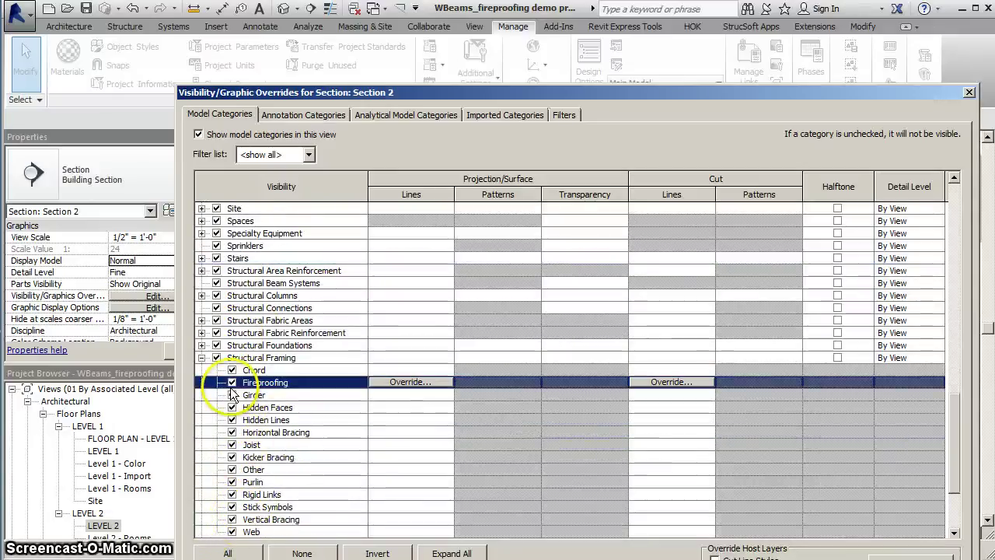
left_click(232, 382)
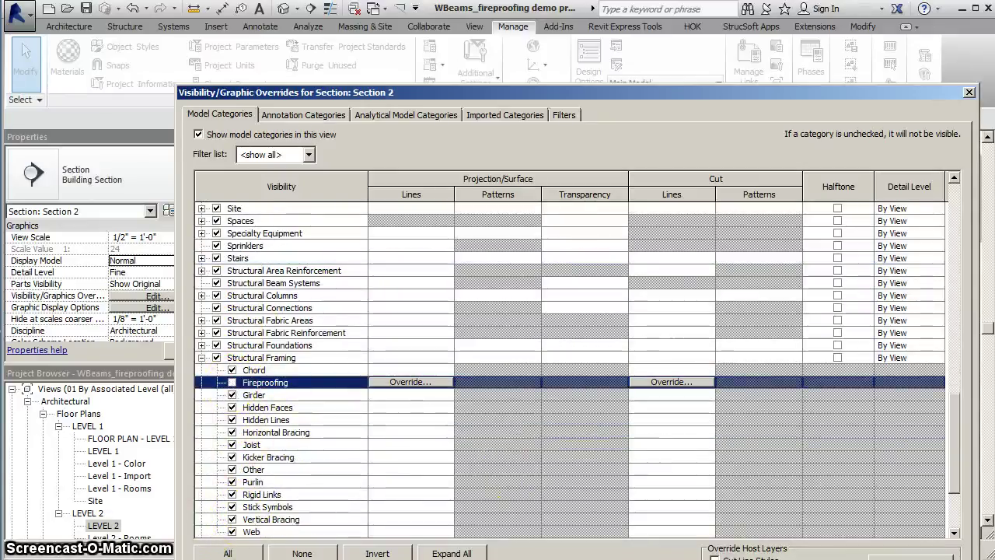
left_click(622, 559)
Step: Inspect the beams in section without their fireproofing, and undo the recent view display changes
middle_click_drag(491, 401, 526, 407)
scroll(413, 314, "up", 2)
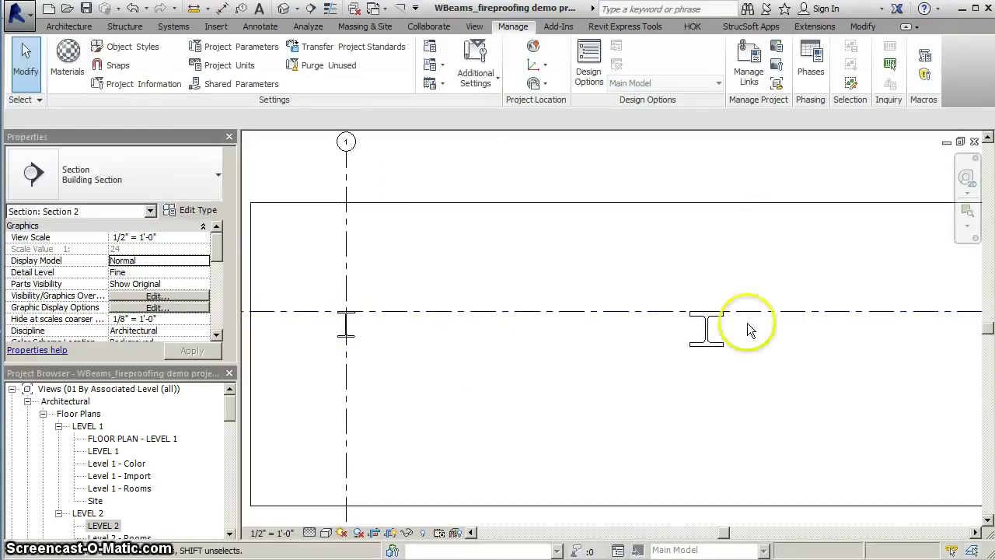
scroll(793, 342, "up", 2)
middle_click_drag(793, 349, 742, 395)
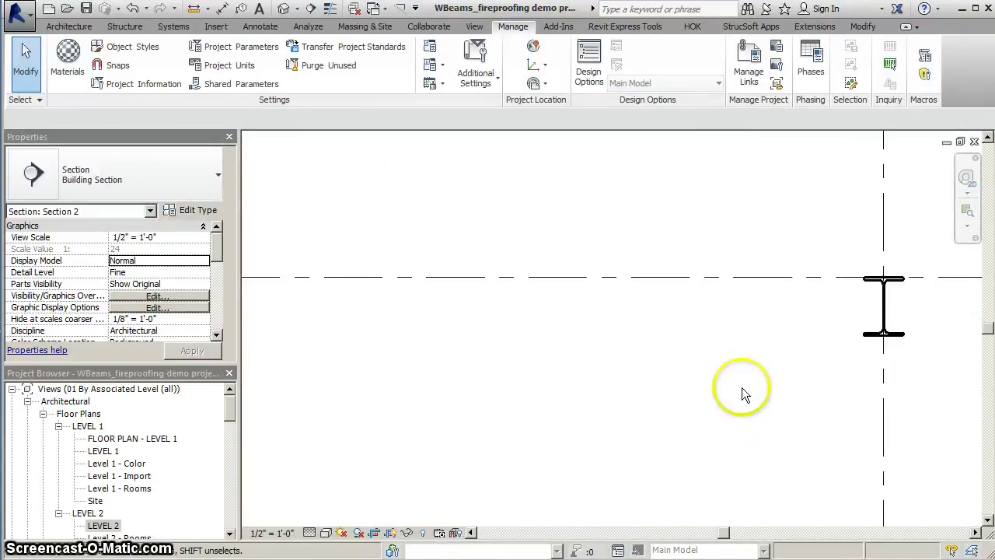
scroll(631, 396, "down", 5)
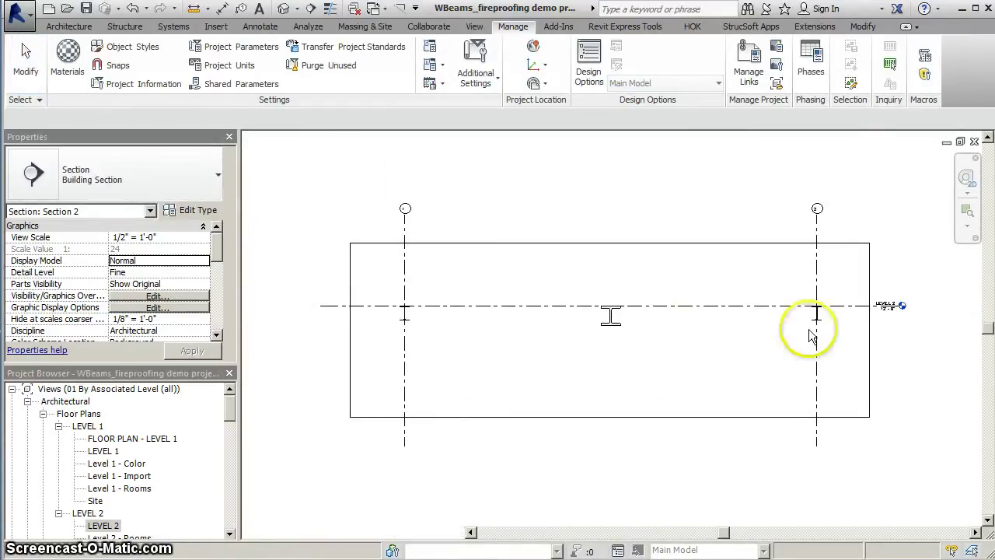
scroll(571, 352, "up", 6)
key("ctrl+z")
scroll(488, 305, "up", 1)
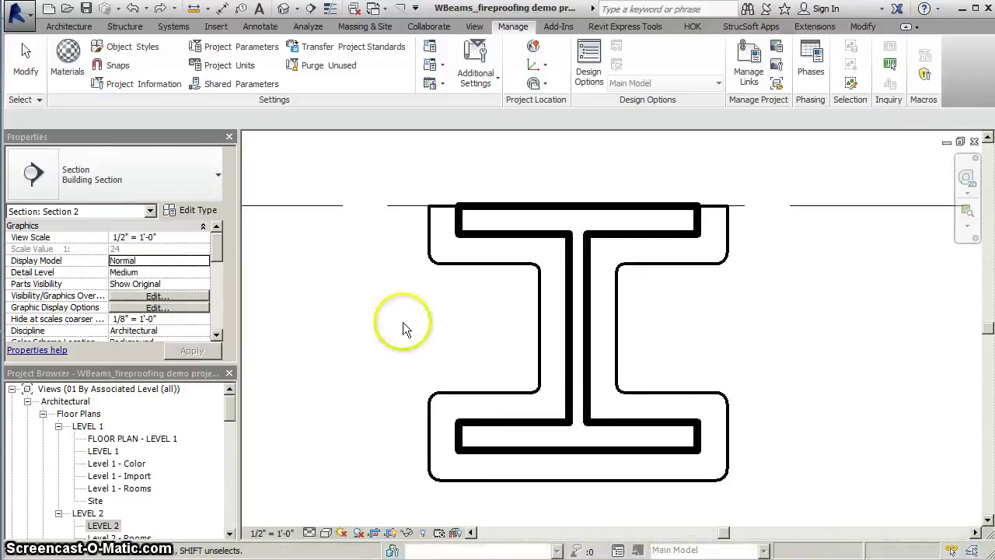
Step: In the LEVEL 2 floor plan, draw an _Exterior - EIFS on Mtl. Stud architectural wall along the outer side of grid B from grid 2 to 1
double_click(105, 529)
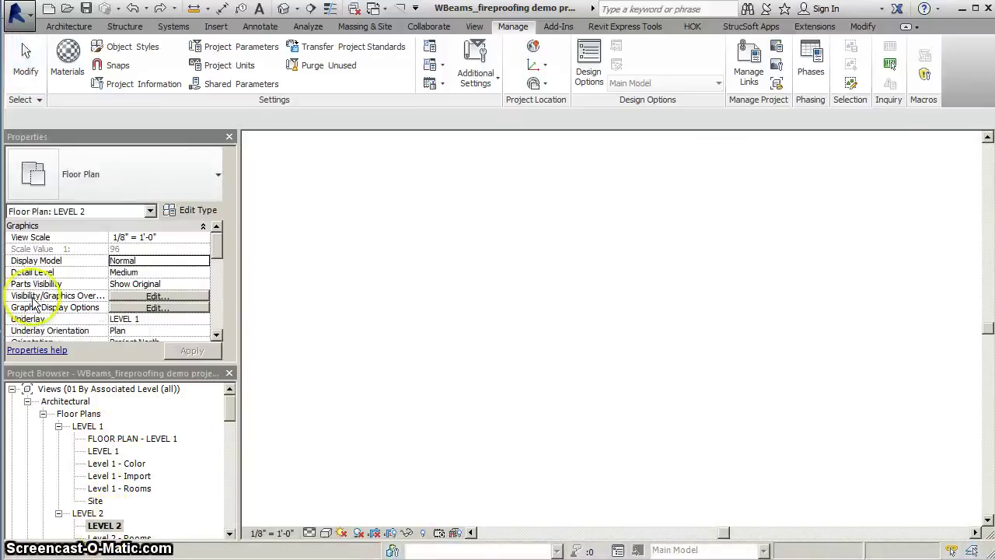
left_click(68, 25)
left_click(62, 87)
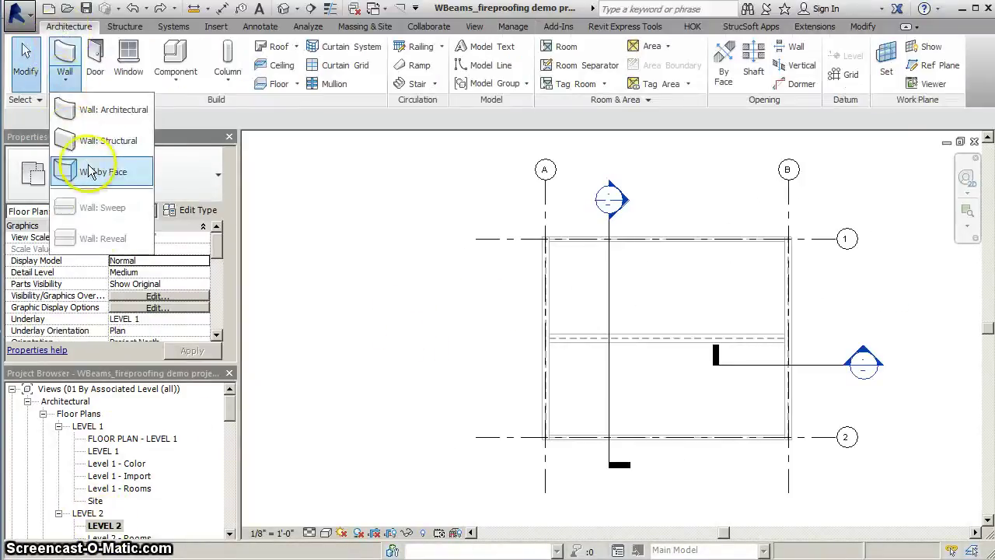
left_click(87, 124)
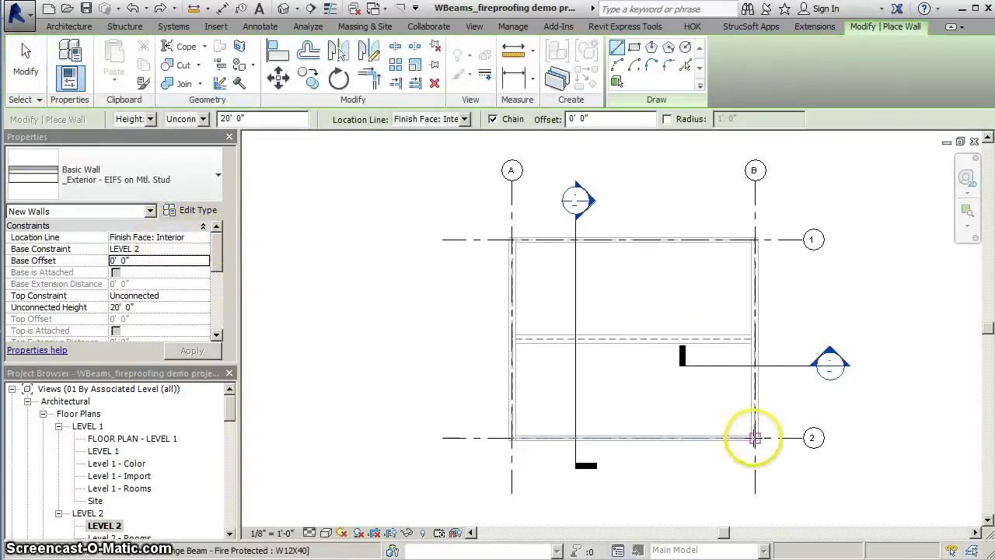
scroll(761, 448, "up", 5)
left_click(748, 417)
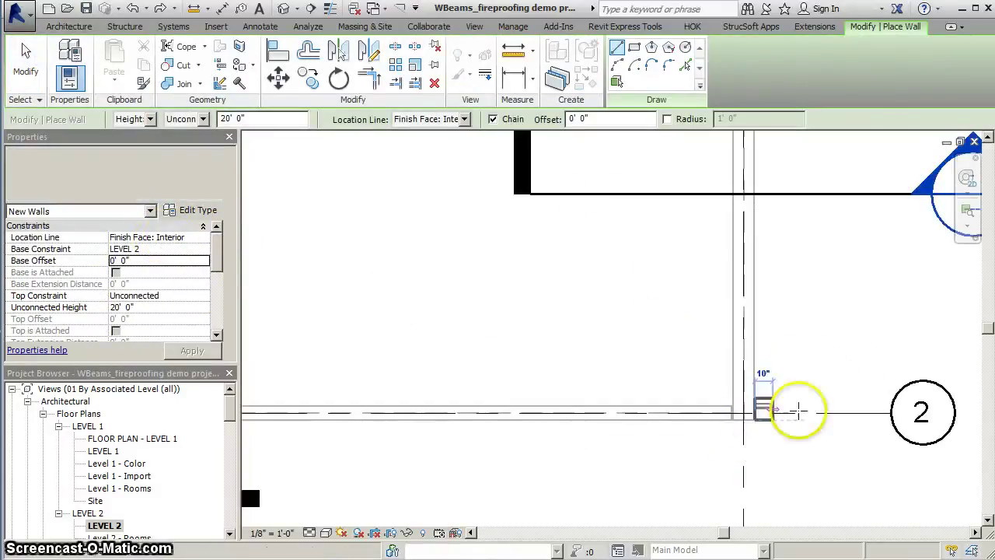
scroll(758, 276, "down", 2)
middle_click_drag(698, 268, 674, 409)
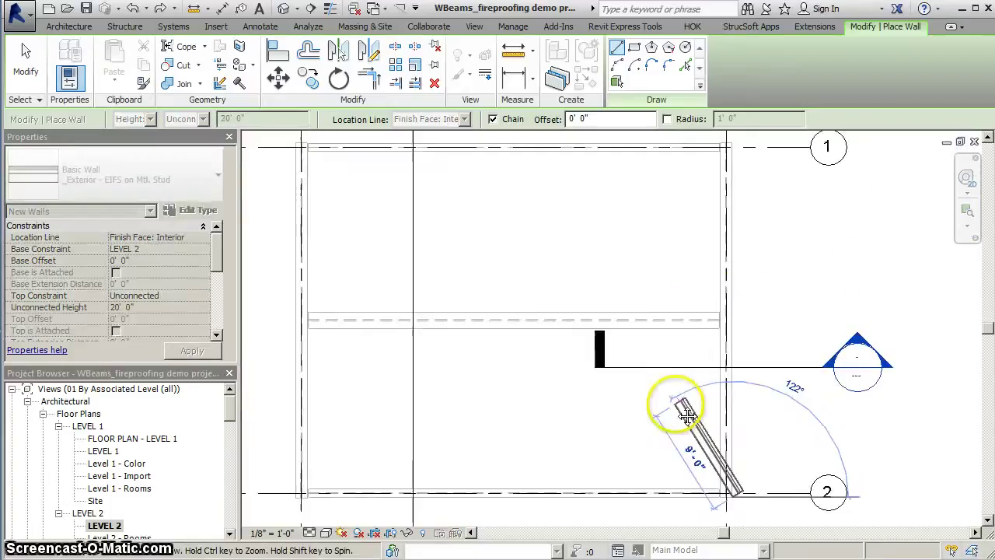
middle_click_drag(659, 204, 656, 282)
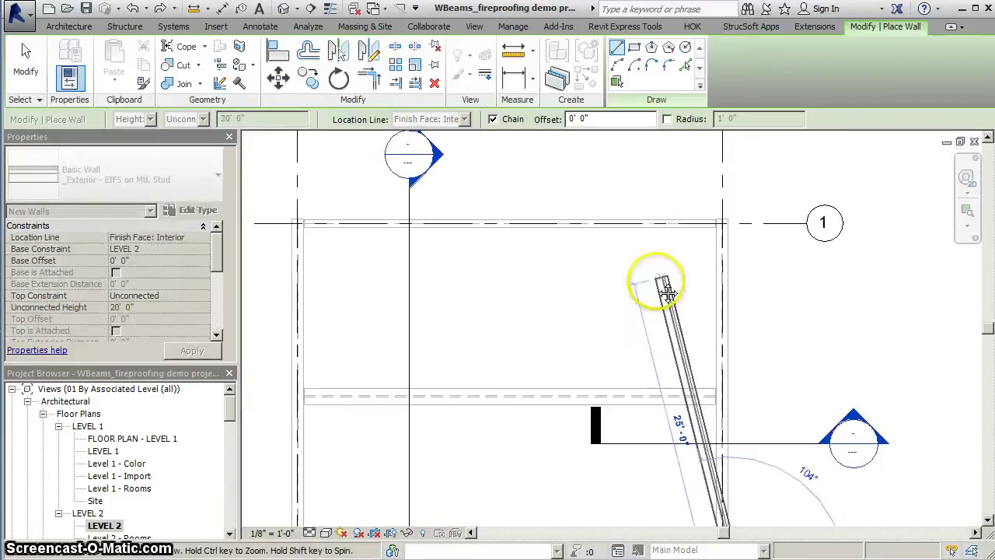
left_click(730, 223)
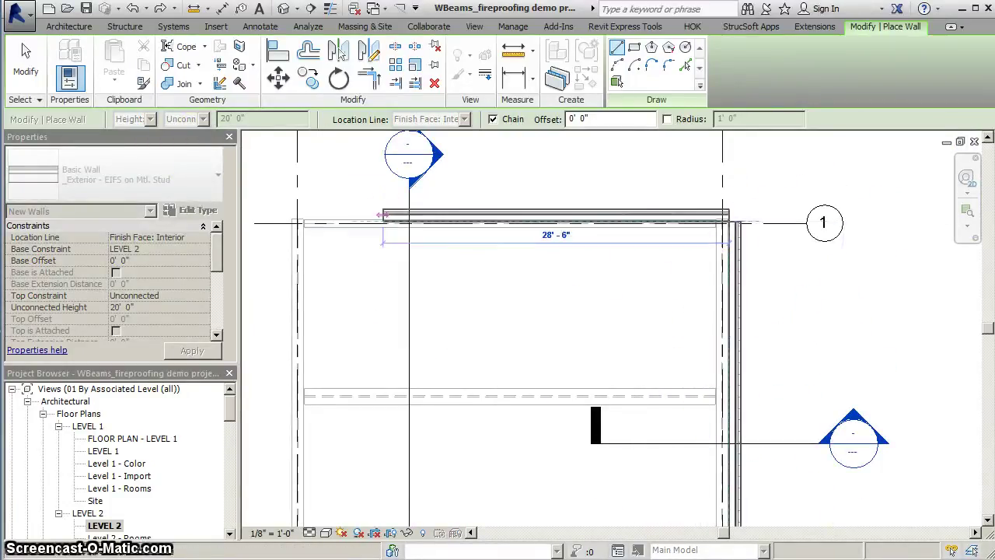
left_click(23, 70)
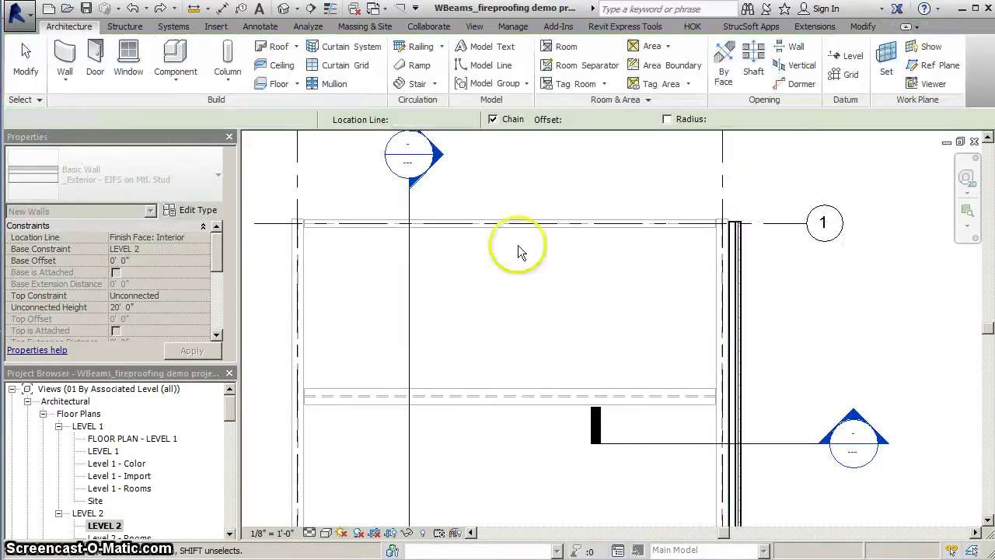
Step: Set the base constraint of the new exterior wall along grid B to LEVEL 1
left_click(735, 283)
scroll(766, 422, "up", 3)
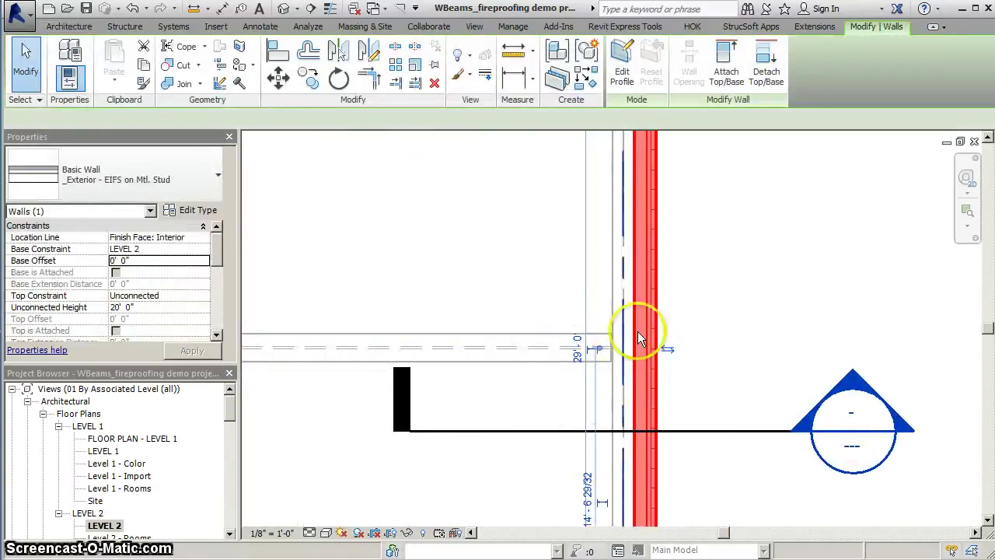
left_click(205, 252)
left_click(132, 267)
left_click(175, 354)
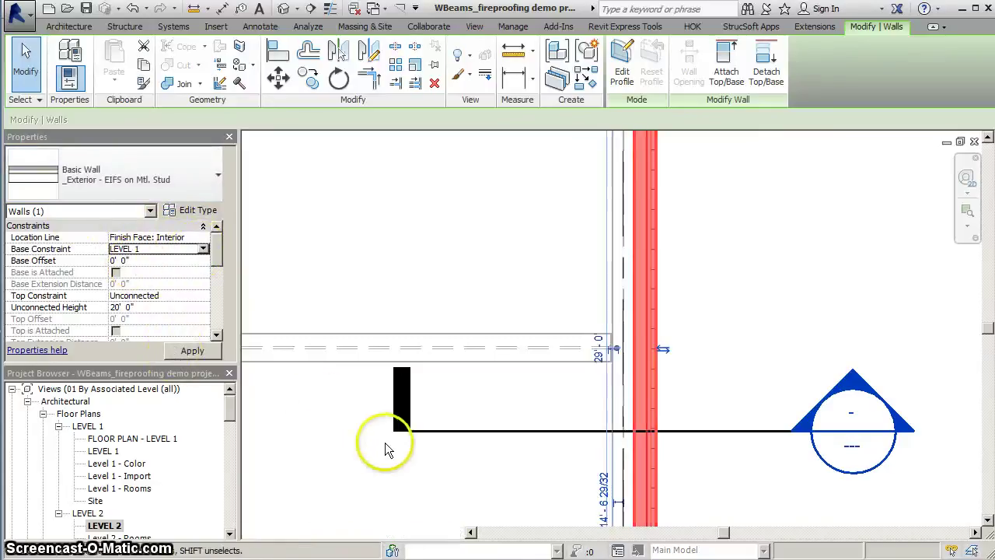
left_click(435, 447)
Step: Go to the section view cutting the new wall and examine where the W40X149 beam's fireproofing overlaps the wall
left_click(453, 432)
right_click(459, 429)
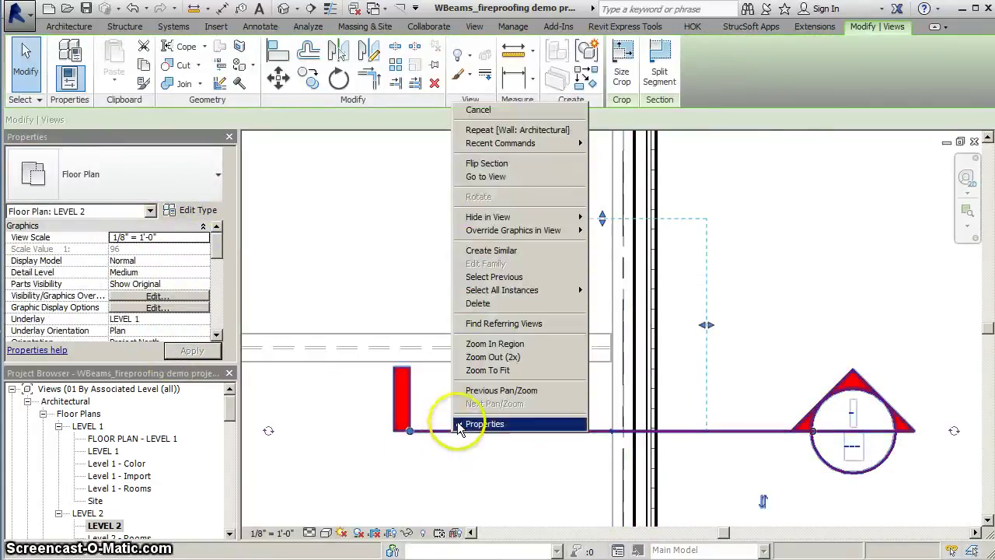
left_click(485, 176)
left_click(493, 265)
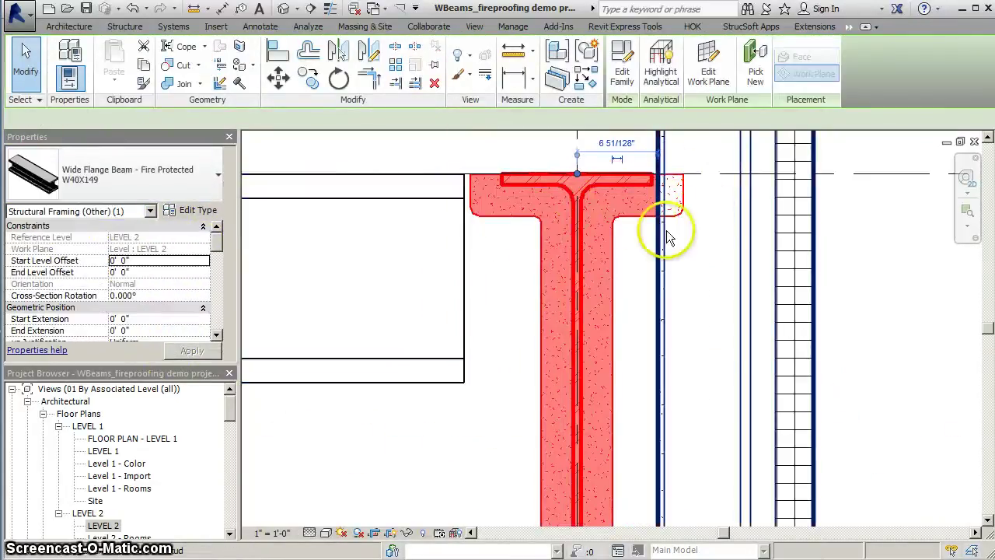
scroll(637, 262, "up", 2)
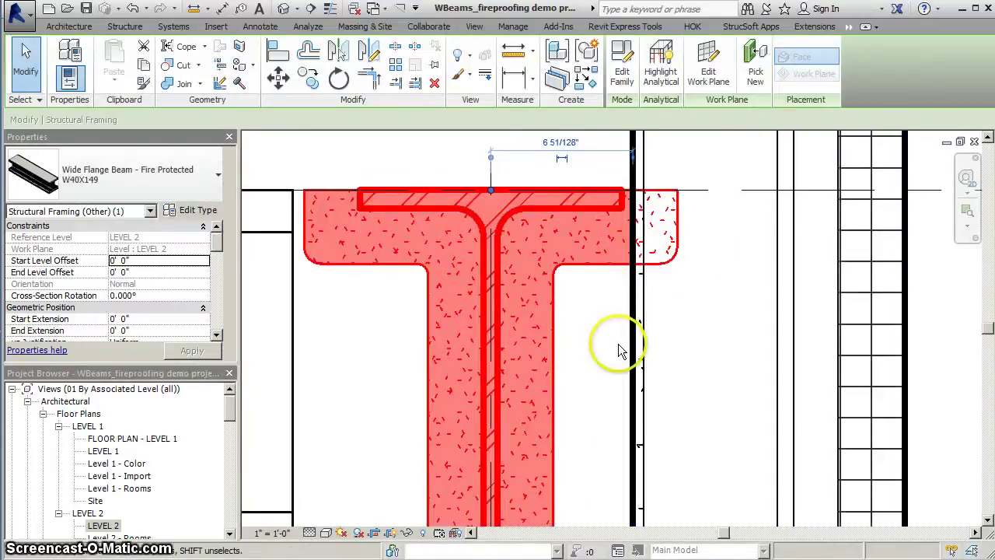
Step: Deselect the W40X149 beam and examine its full fireproofed profile against the exterior wall in the section view
scroll(620, 349, "down", 2)
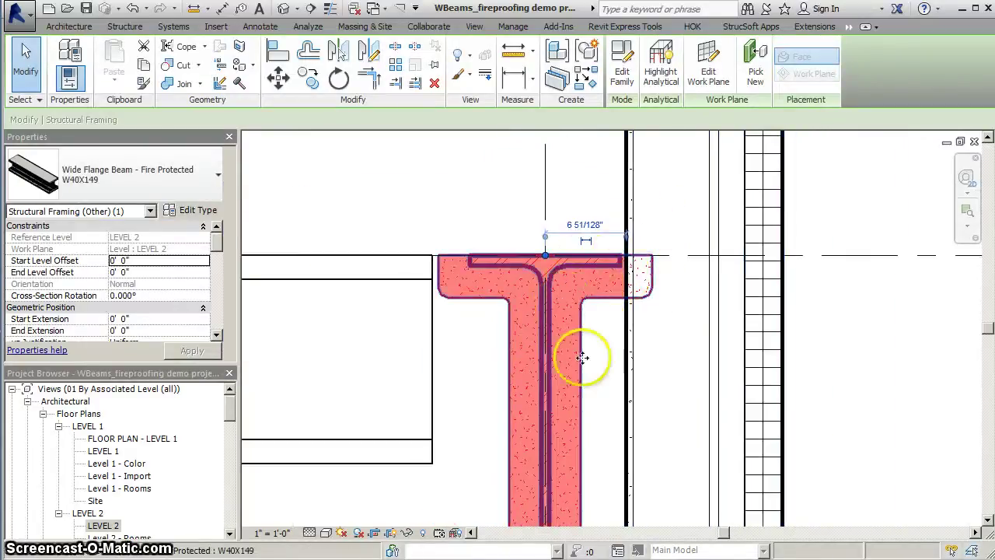
scroll(524, 357, "down", 2)
middle_click_drag(464, 374, 493, 349)
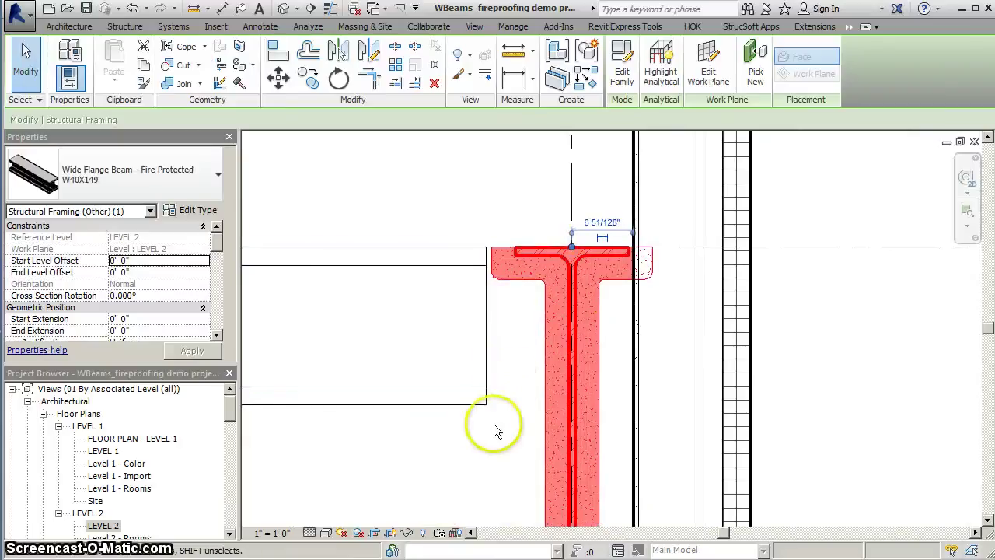
left_click(482, 405)
left_click(461, 432)
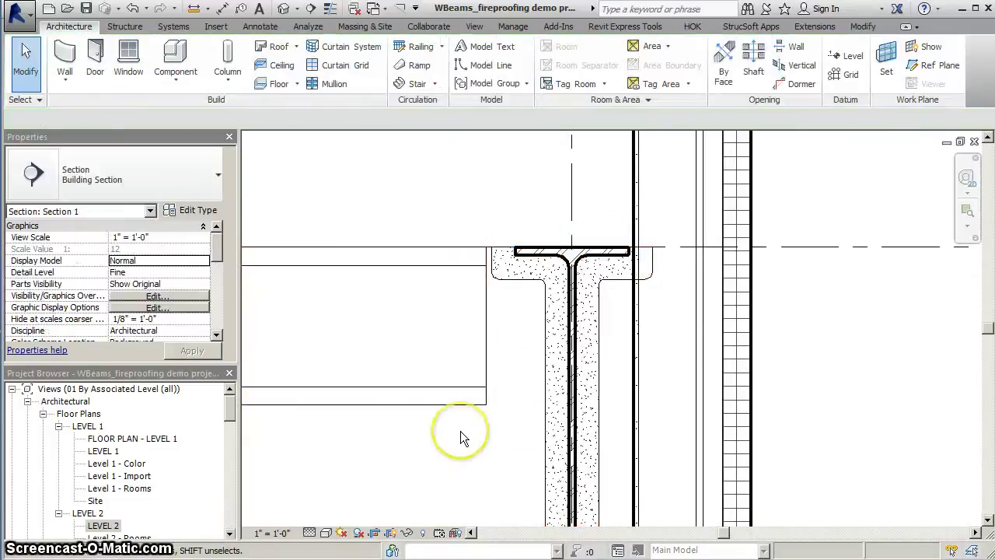
scroll(461, 433, "down", 2)
middle_click_drag(437, 445, 443, 323)
scroll(506, 444, "down", 3)
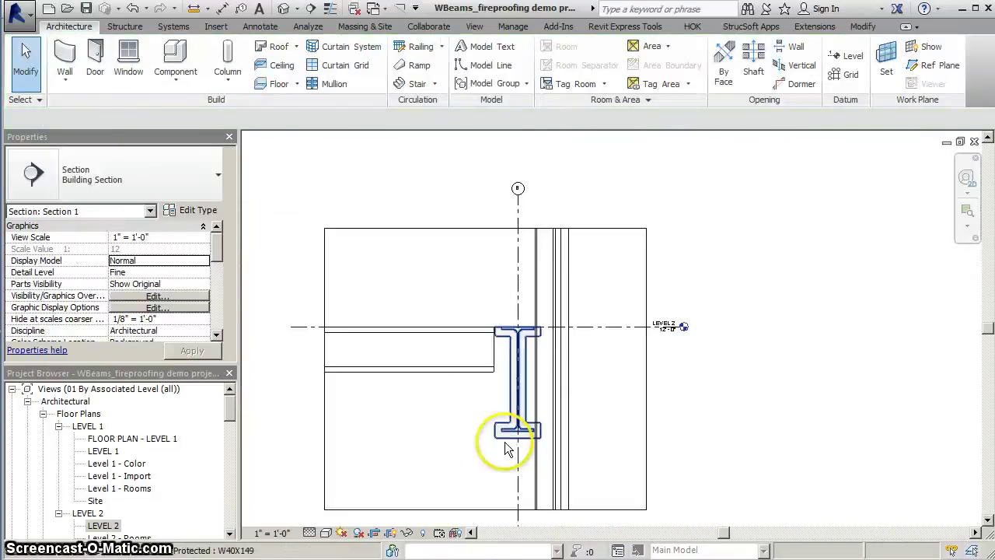
scroll(467, 380, "up", 1)
scroll(428, 391, "down", 1)
scroll(453, 332, "up", 1)
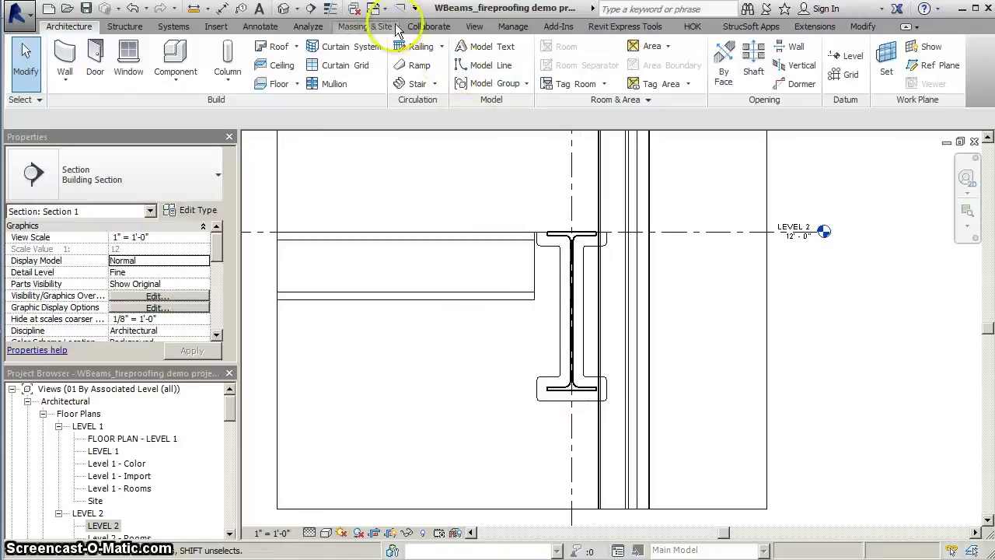
Step: Review the Steel Fireproofing area and volume entries in the Multi-Category Material Takeoff schedule and close the schedule
left_click(375, 11)
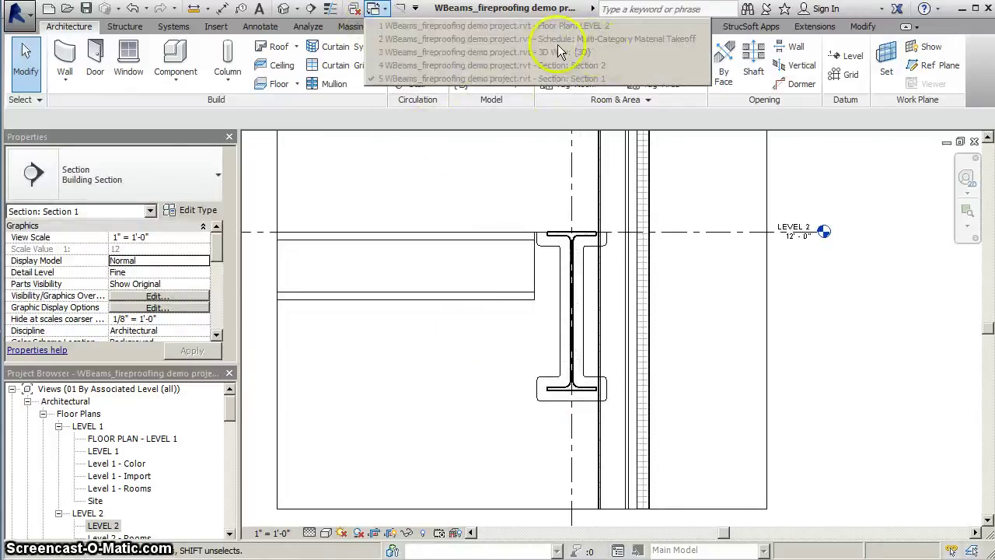
left_click(513, 38)
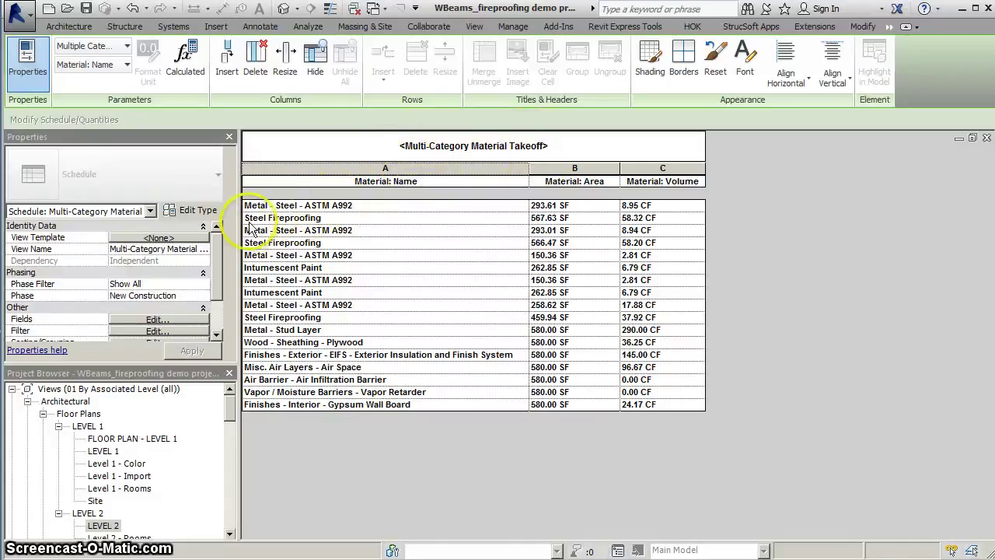
left_click(296, 221)
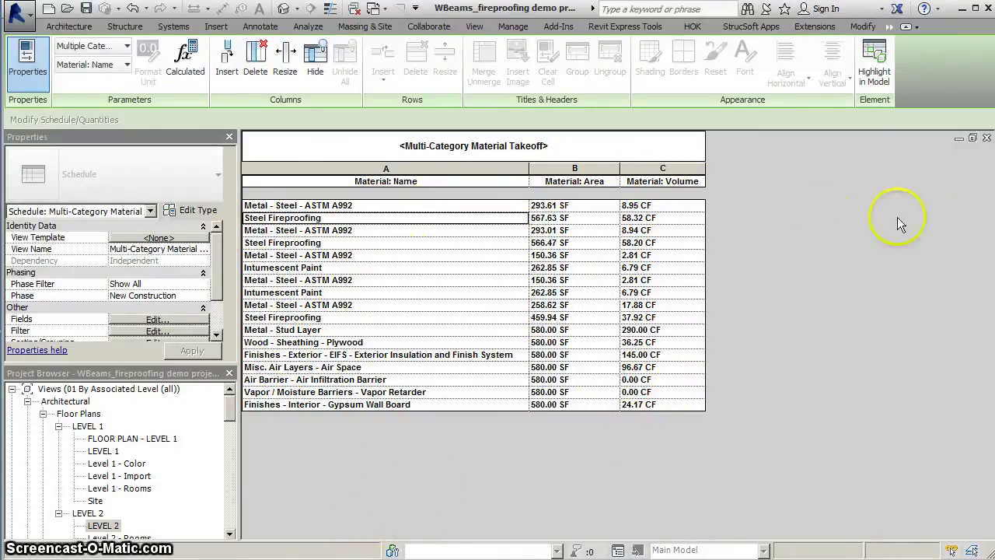
left_click(986, 139)
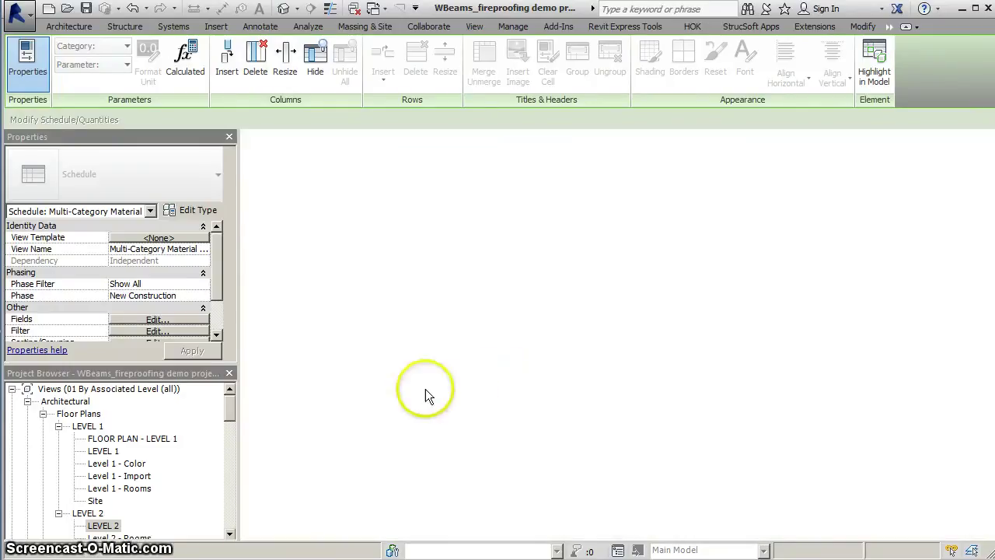